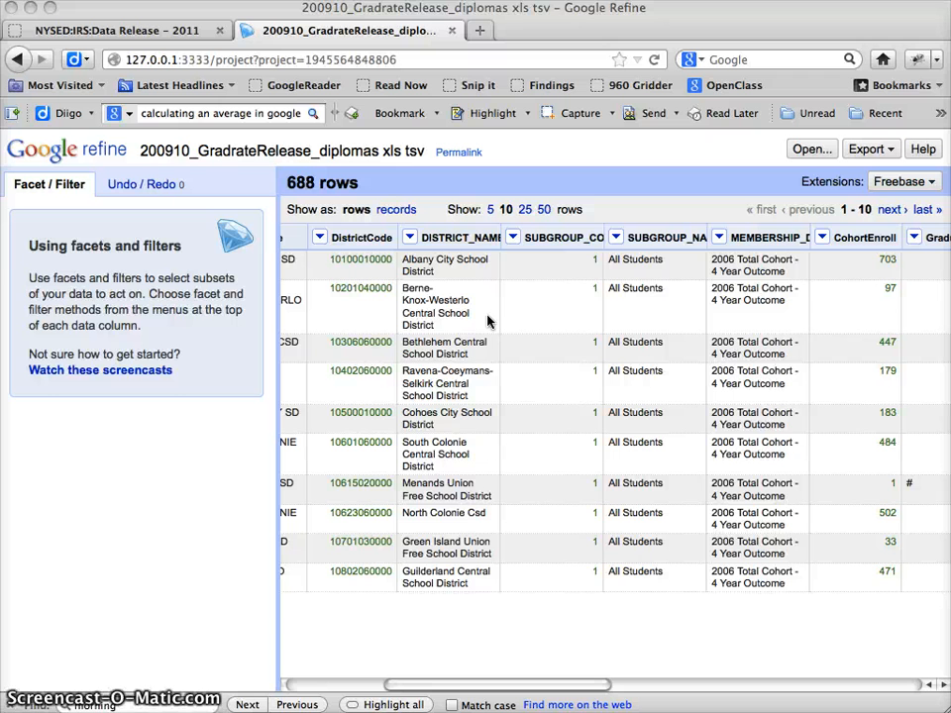
Try a numeric facet on the Graduate% column and remove that facet.
{"action": "scroll", "coordinate": [487, 320], "scroll_direction": "right", "scroll_amount": 10}
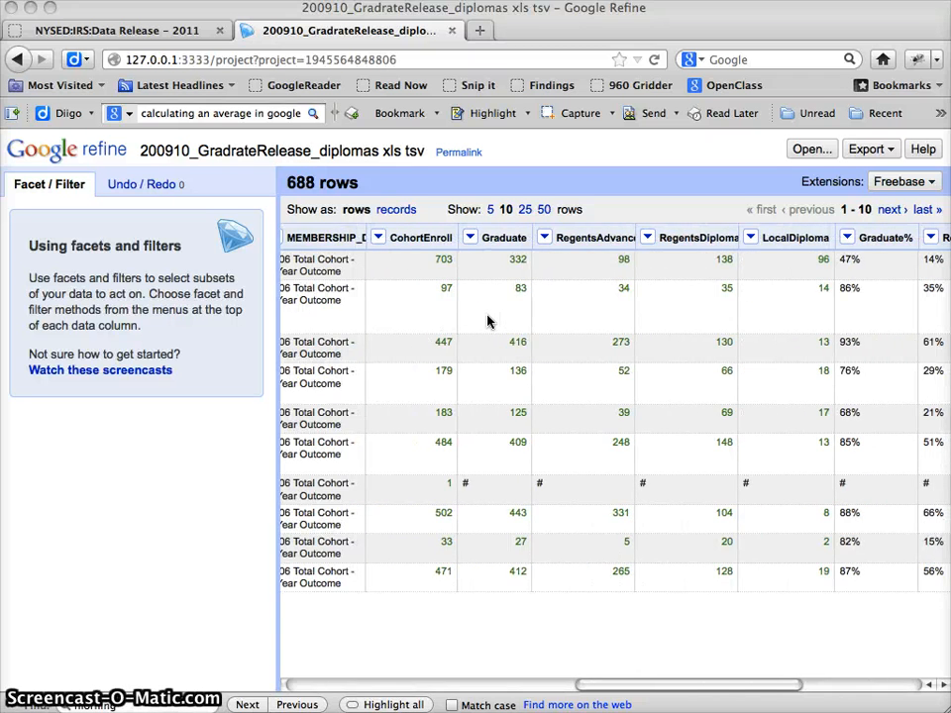
{"action": "scroll", "coordinate": [488, 320], "scroll_direction": "right", "scroll_amount": 5}
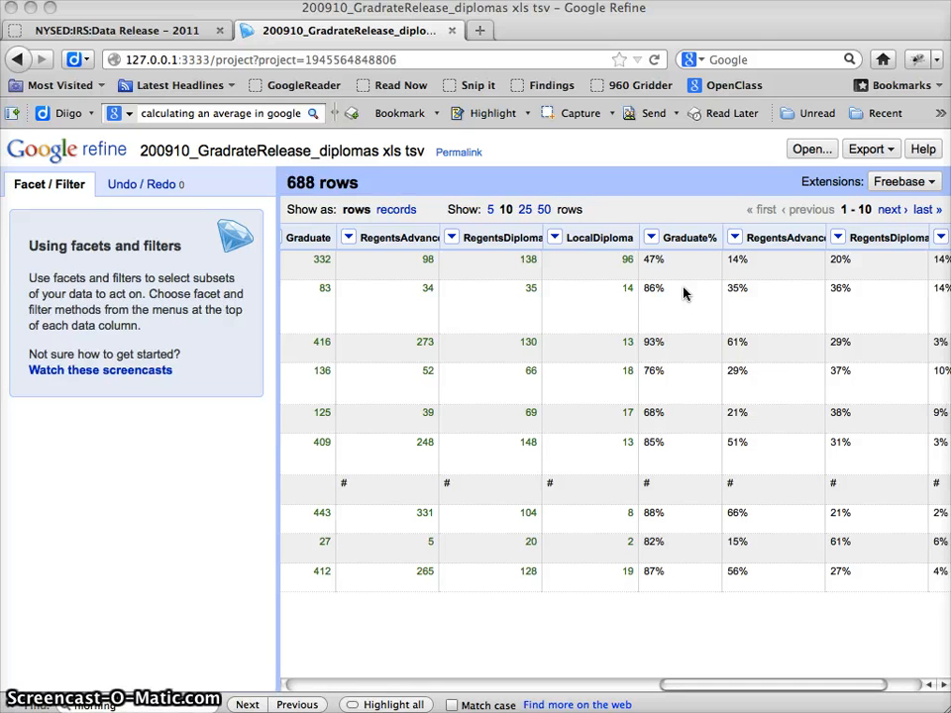
{"action": "left_click", "coordinate": [651, 238]}
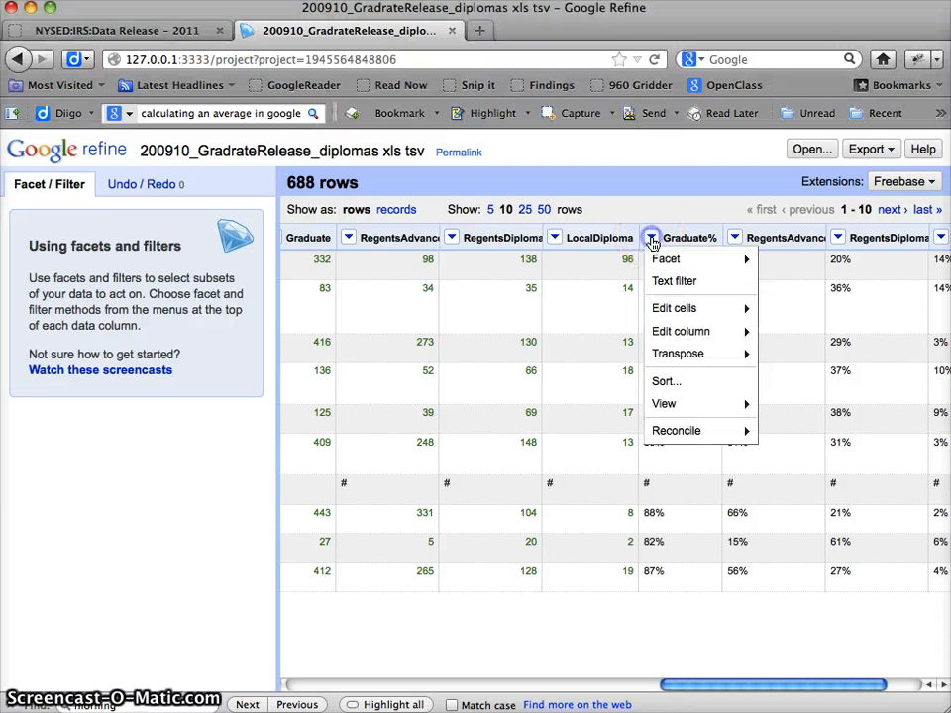
{"action": "mouse_move", "coordinate": [673, 263]}
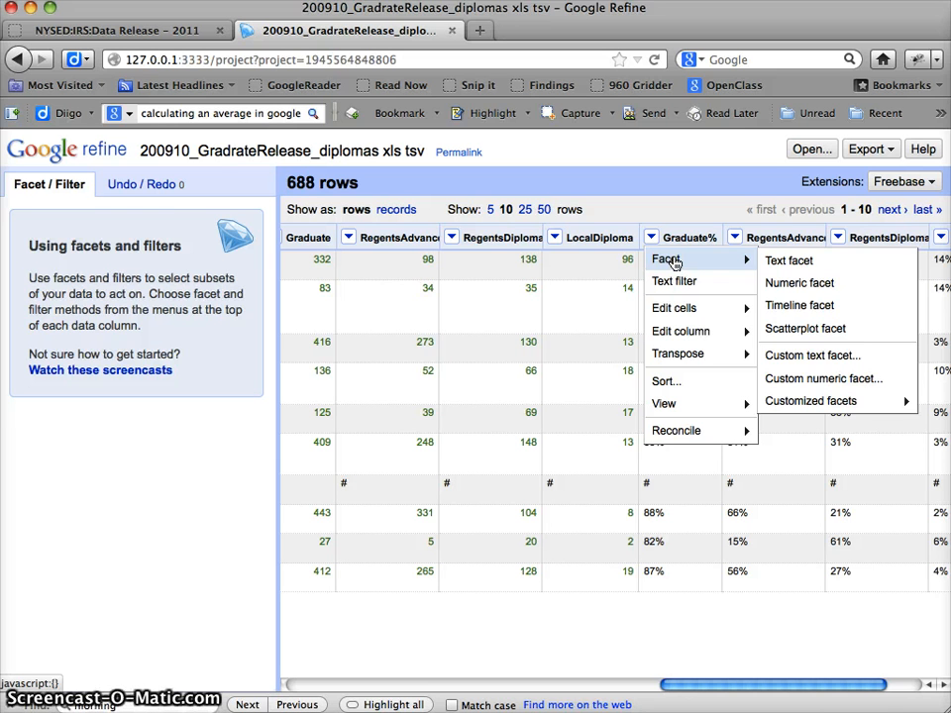
{"action": "left_click", "coordinate": [784, 285]}
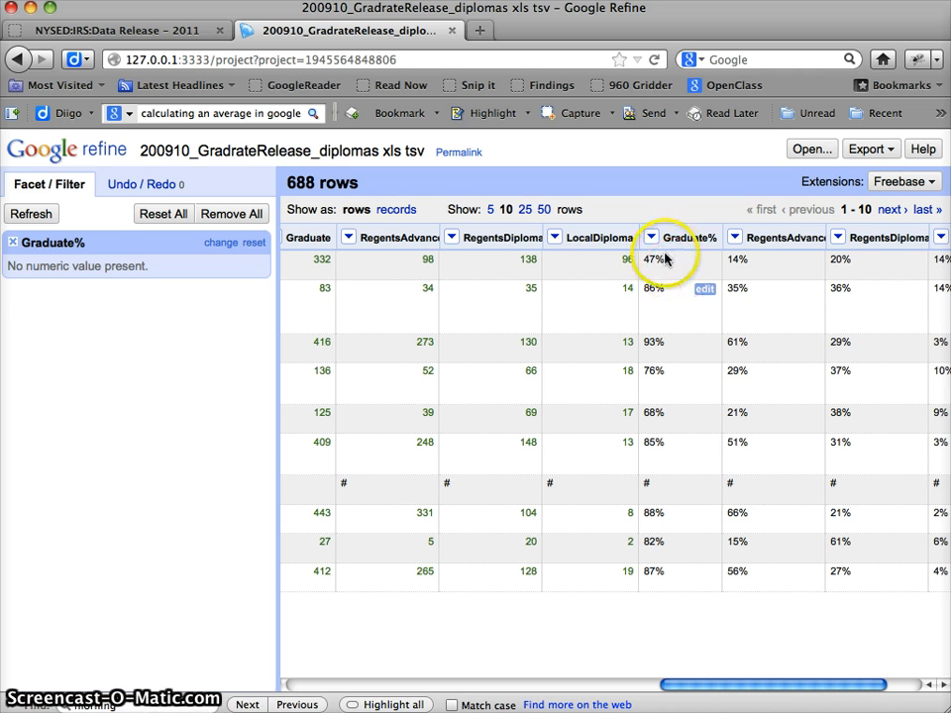
{"action": "left_click", "coordinate": [13, 242]}
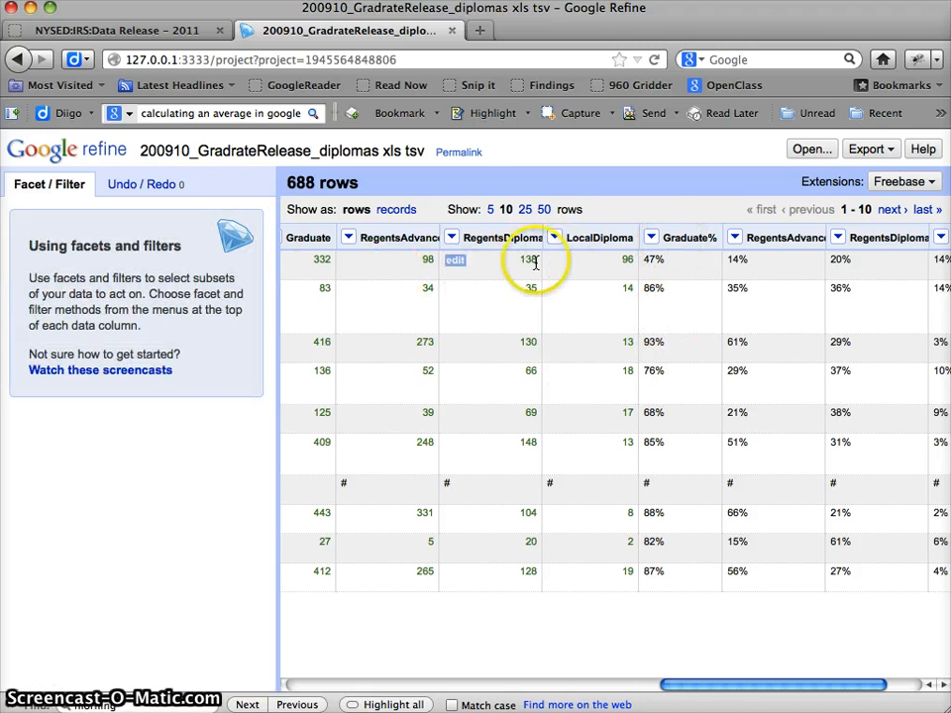
Split the Graduate% column into several columns using % as the separator, guessing cell types and removing the original column.
{"action": "left_click", "coordinate": [651, 239]}
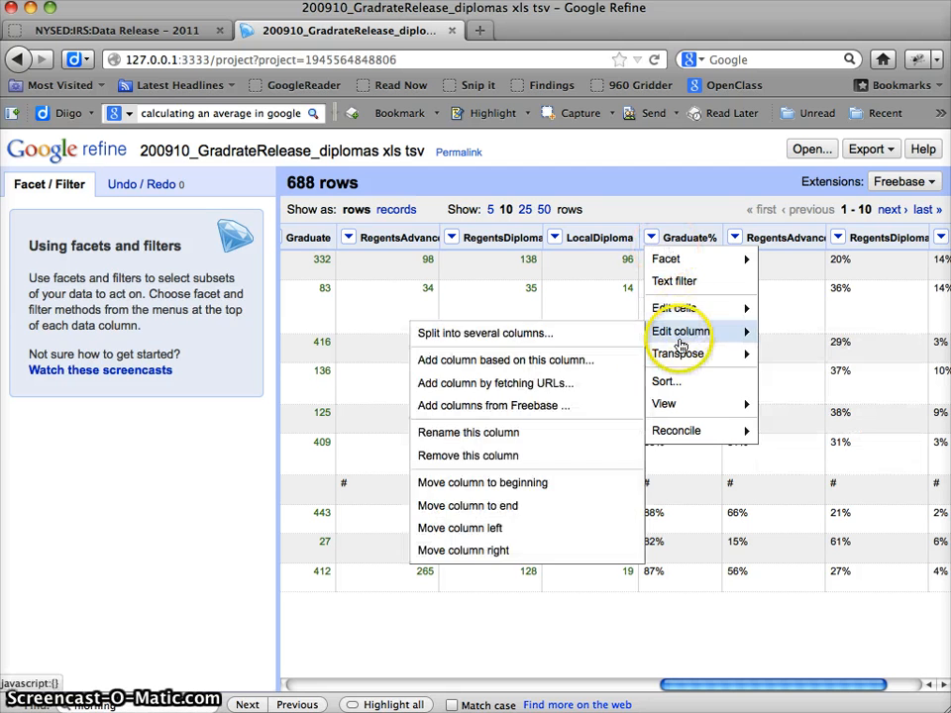
{"action": "mouse_move", "coordinate": [666, 337]}
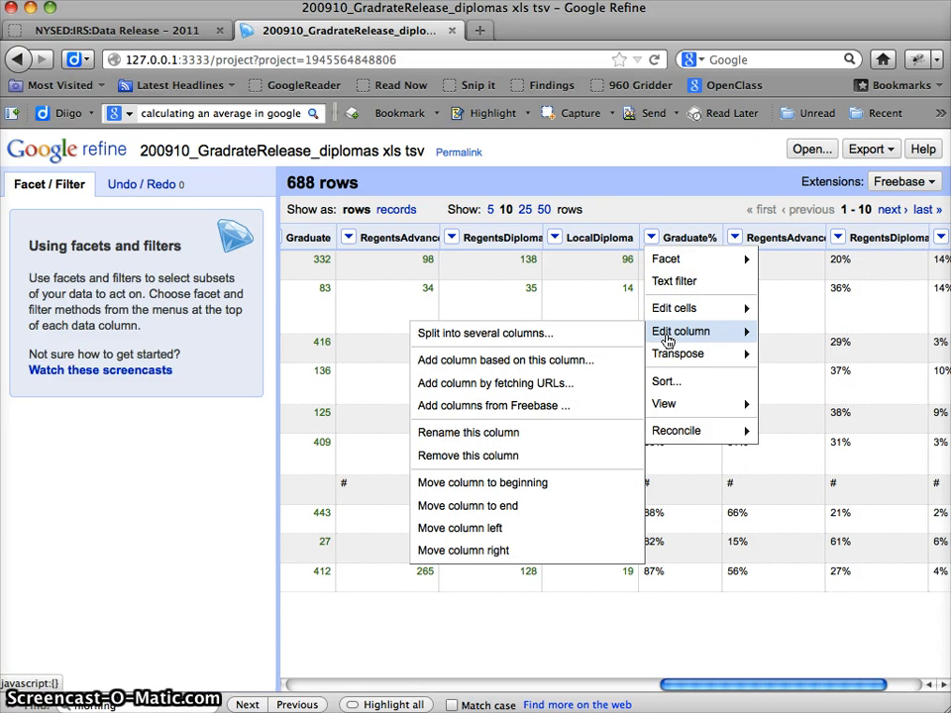
{"action": "left_click", "coordinate": [554, 338]}
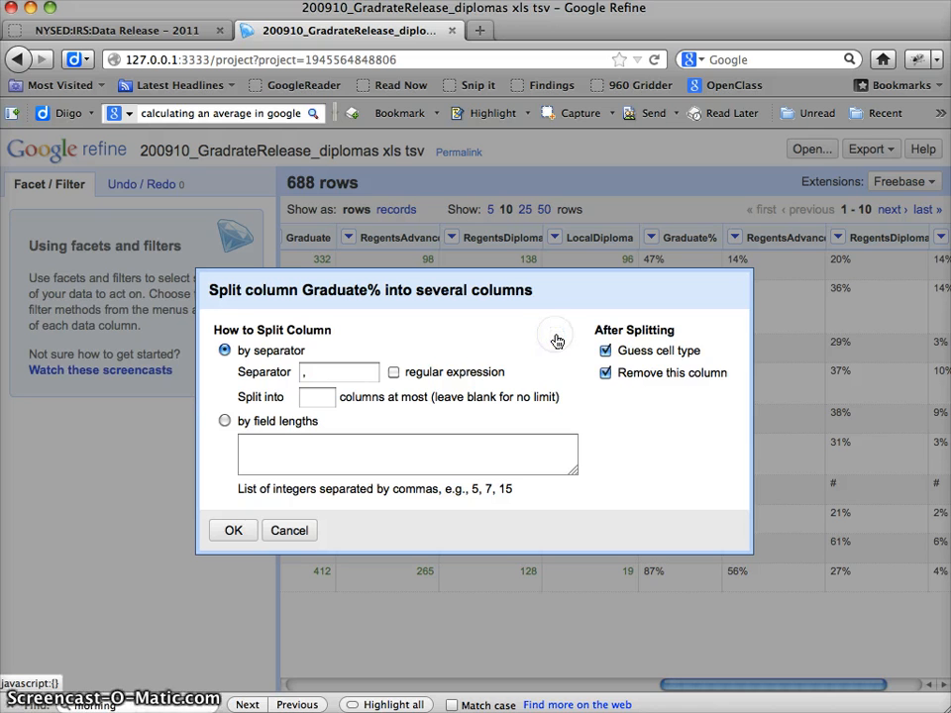
{"action": "left_click", "coordinate": [315, 372]}
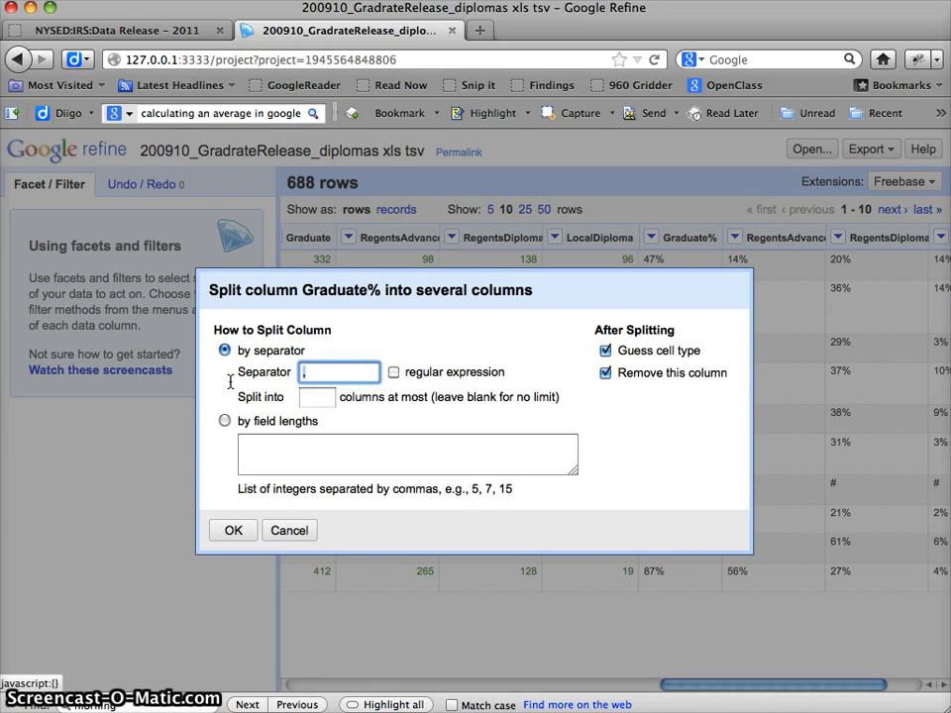
{"action": "key", "text": "BackSpace"}
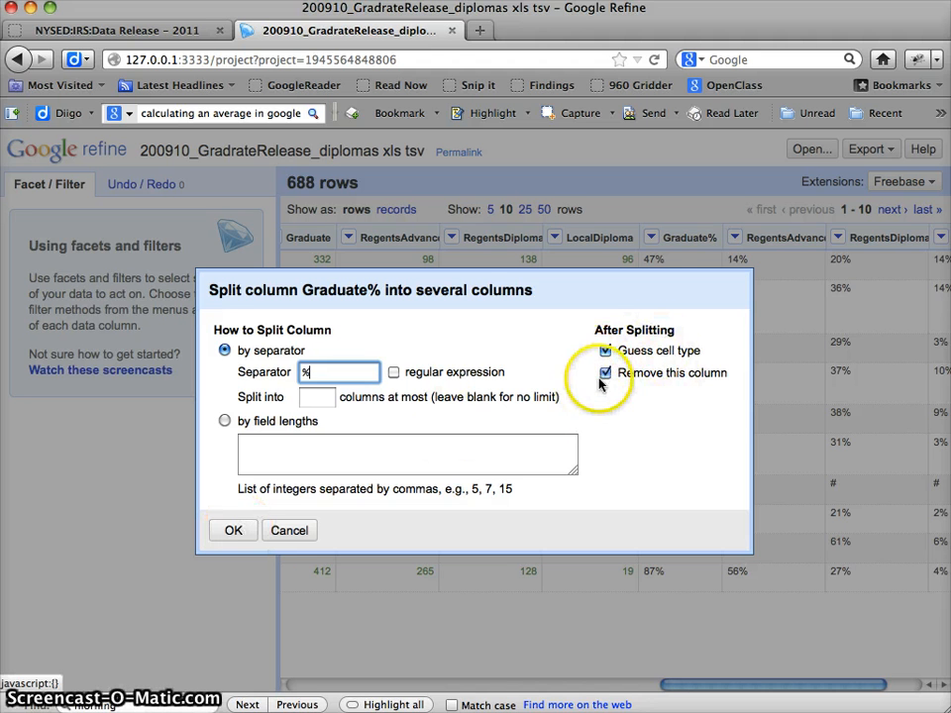
{"action": "left_click", "coordinate": [231, 530]}
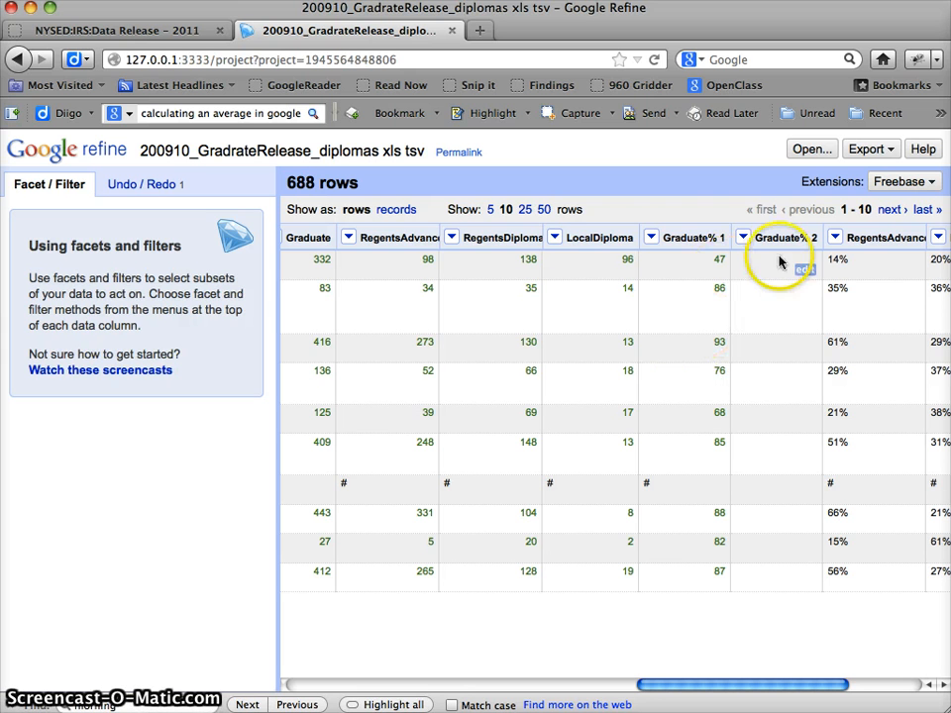
Remove the empty Graduate% 2 column.
{"action": "left_click", "coordinate": [744, 238]}
{"action": "mouse_move", "coordinate": [747, 255]}
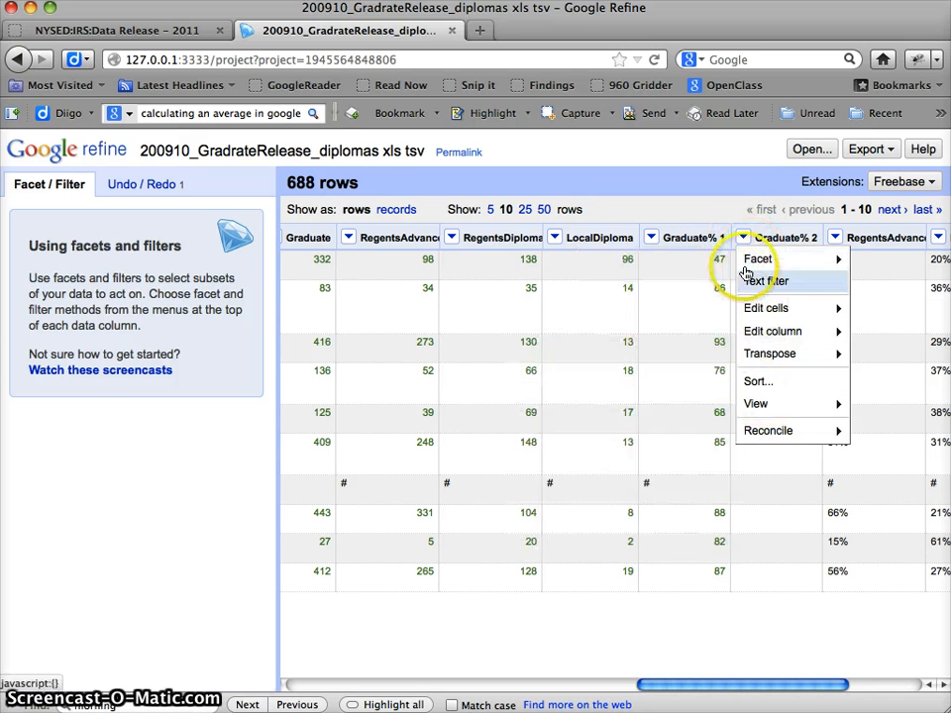
{"action": "mouse_move", "coordinate": [763, 337]}
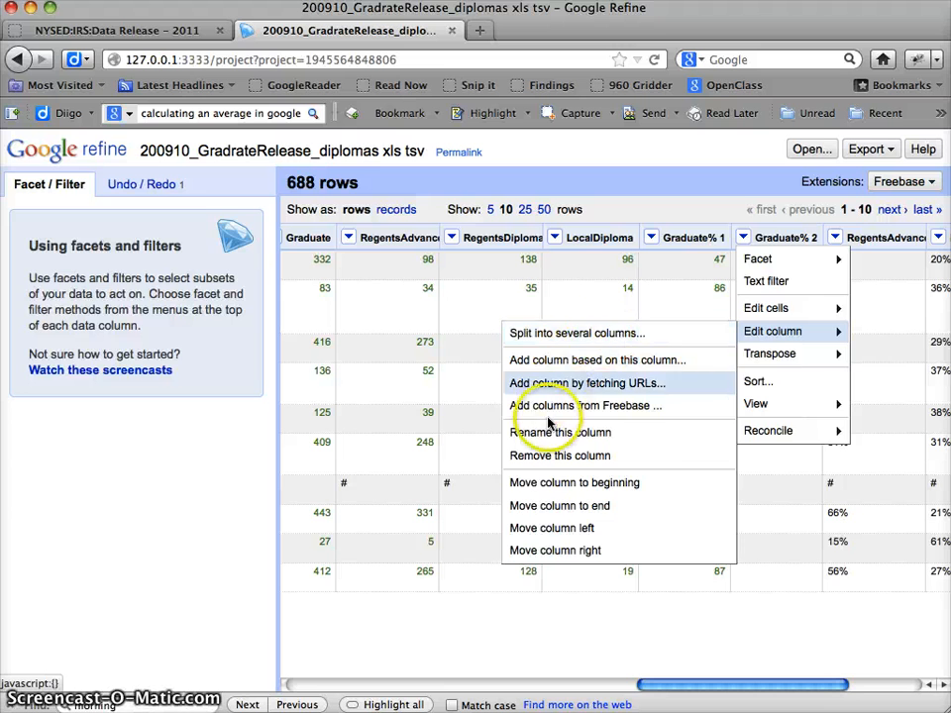
{"action": "left_click", "coordinate": [546, 455]}
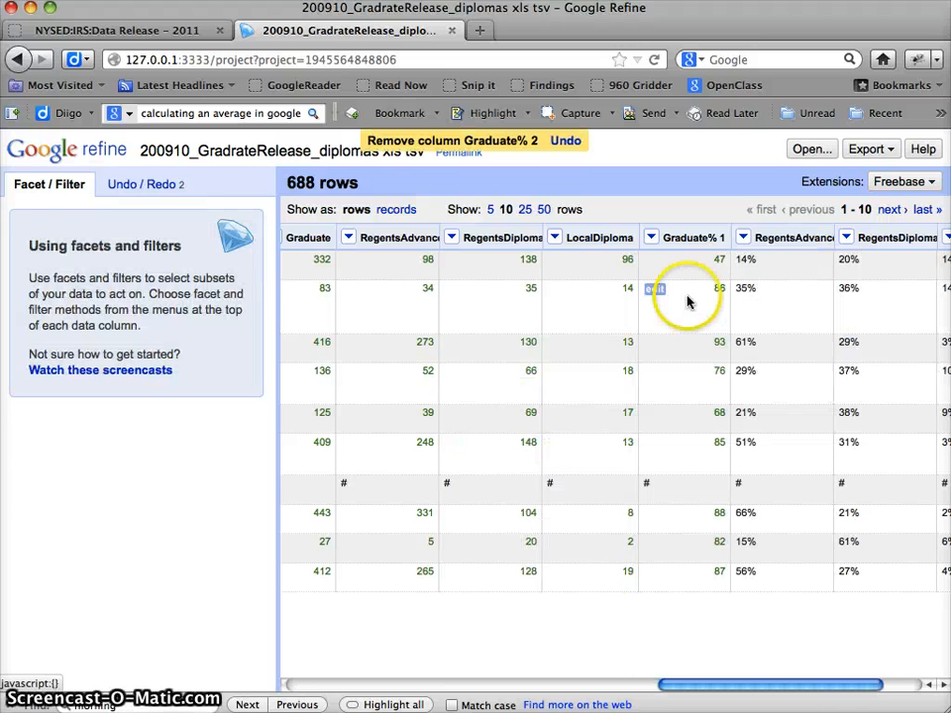
Add a numeric facet on the Graduate% 1 column and exclude its non-numeric rows.
{"action": "left_click", "coordinate": [651, 237]}
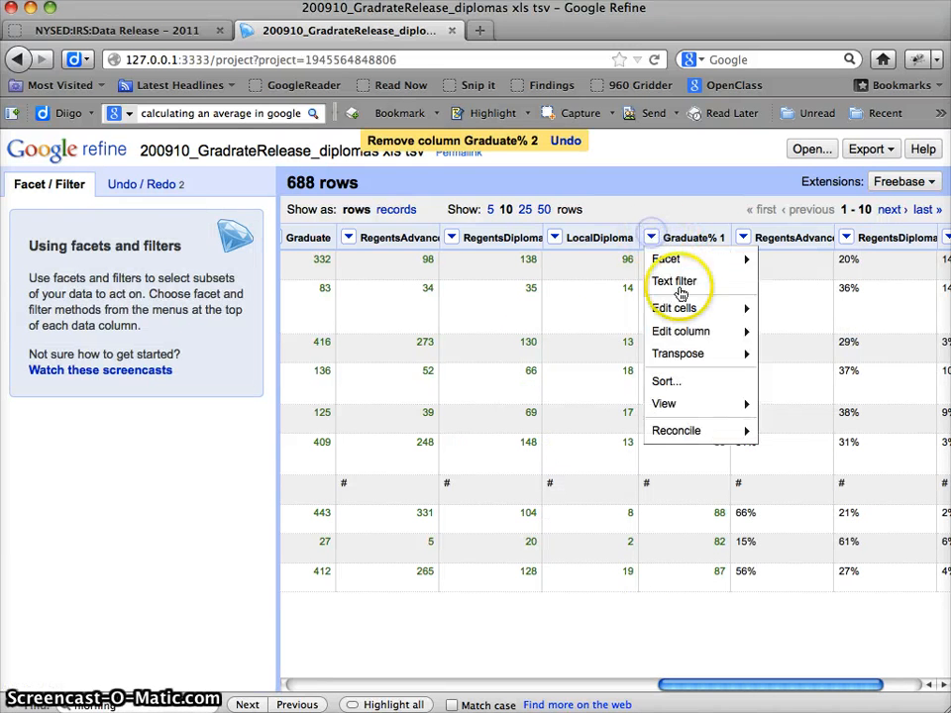
{"action": "mouse_move", "coordinate": [675, 258]}
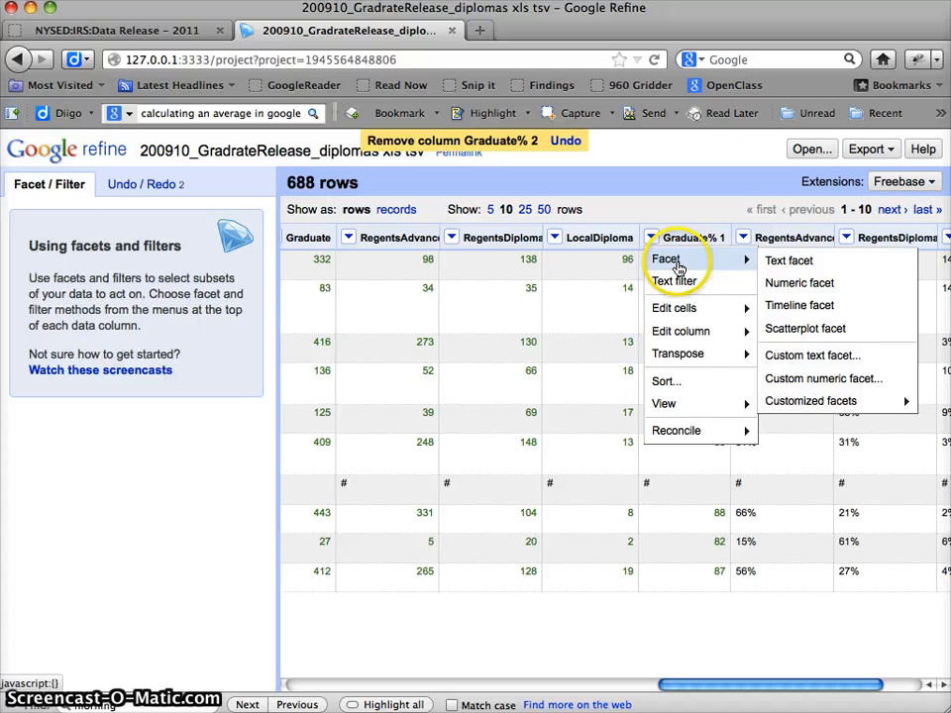
{"action": "left_click", "coordinate": [792, 282]}
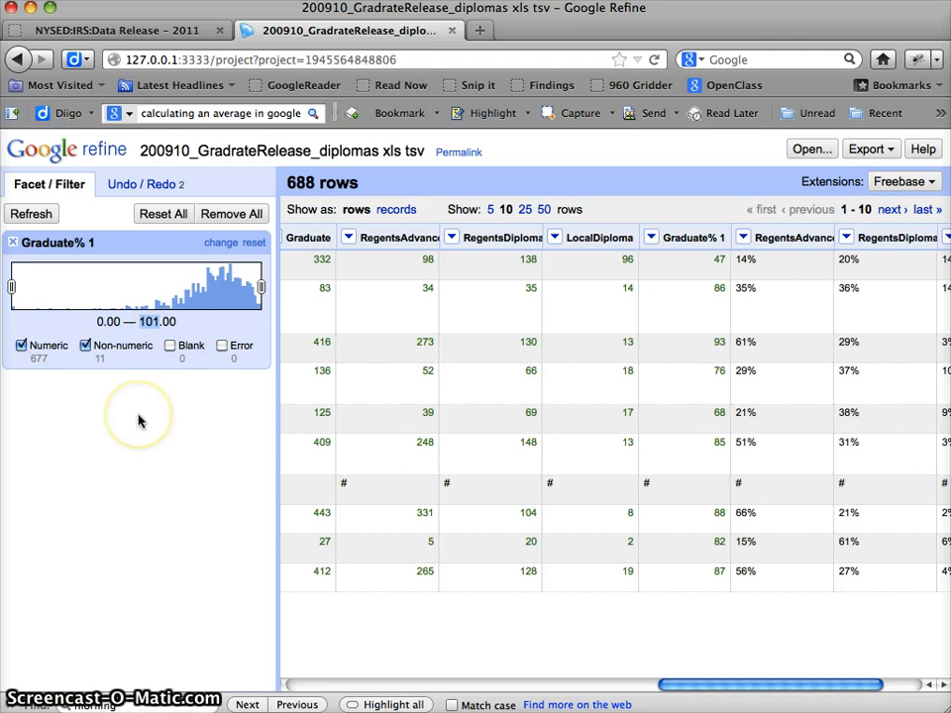
{"action": "left_click", "coordinate": [86, 346]}
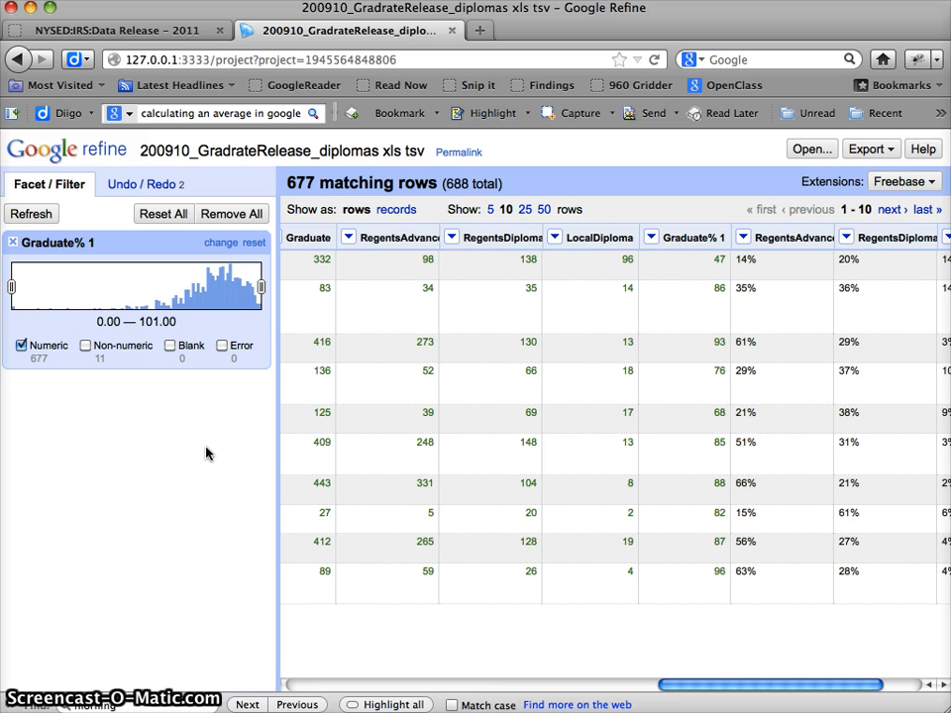
{"action": "left_click", "coordinate": [218, 400]}
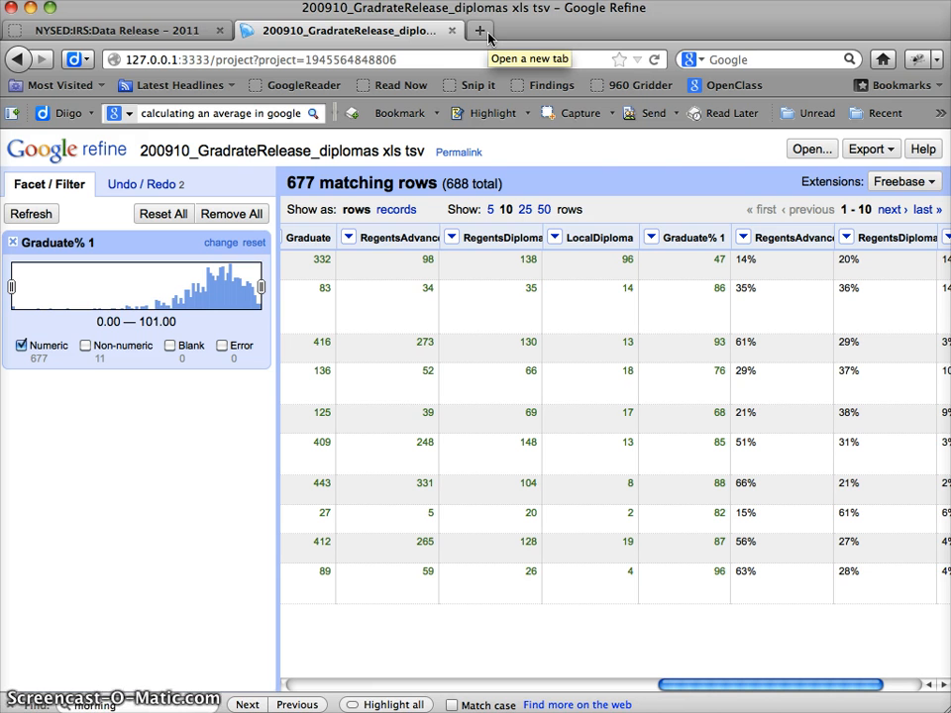
Search the web for "normal distribution" in a new browser tab.
{"action": "left_click", "coordinate": [479, 38]}
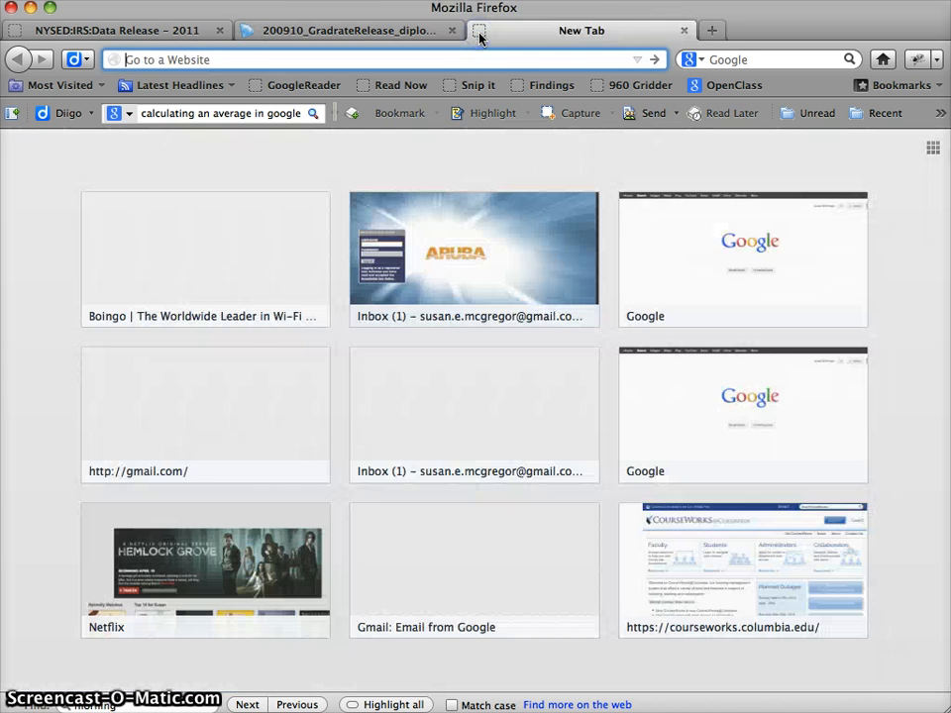
{"action": "type", "text": "standard"}
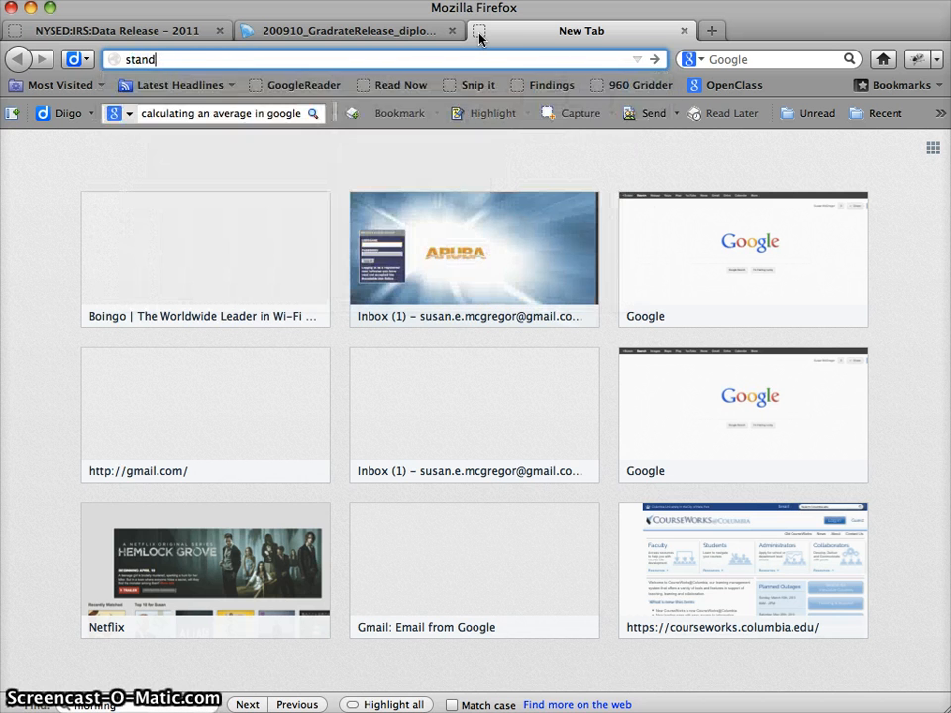
{"action": "key", "text": "BackSpace"}
{"action": "key", "text": "BackSpace"}
{"action": "key", "text": "BackSpace"}
{"action": "key", "text": "BackSpace"}
{"action": "key", "text": "BackSpace"}
{"action": "type", "text": "normal dis"}
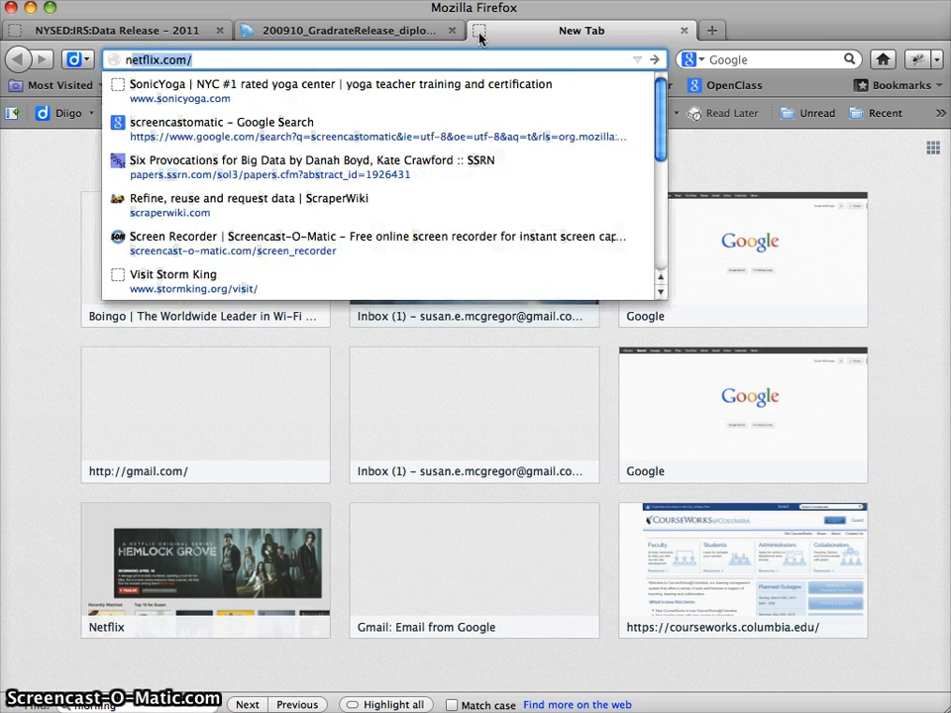
{"action": "type", "text": "trou"}
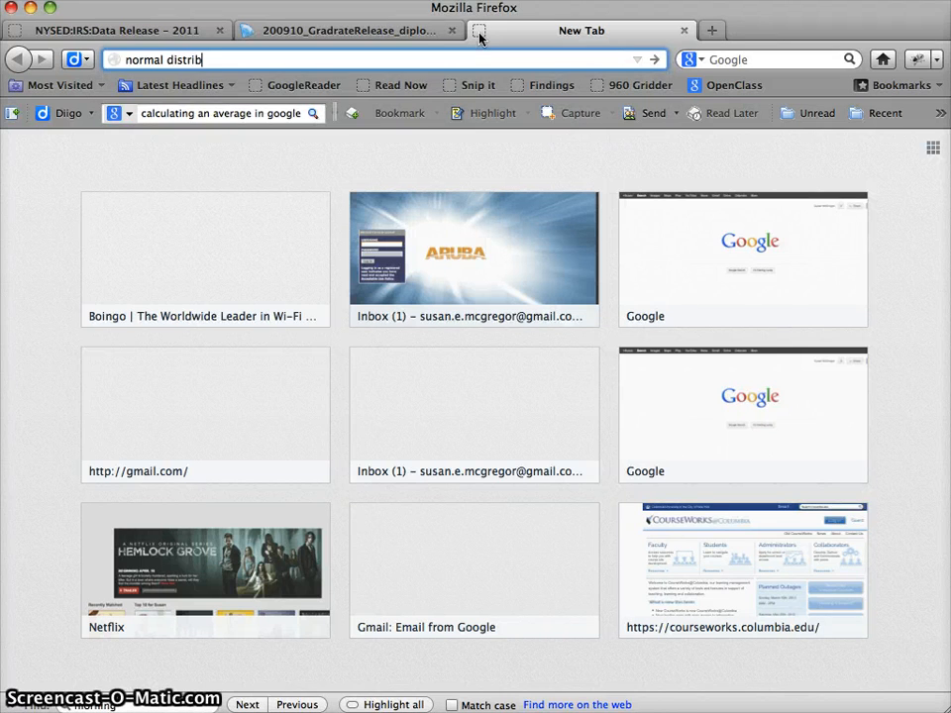
{"action": "type", "text": "ution"}
{"action": "key", "text": "Return"}
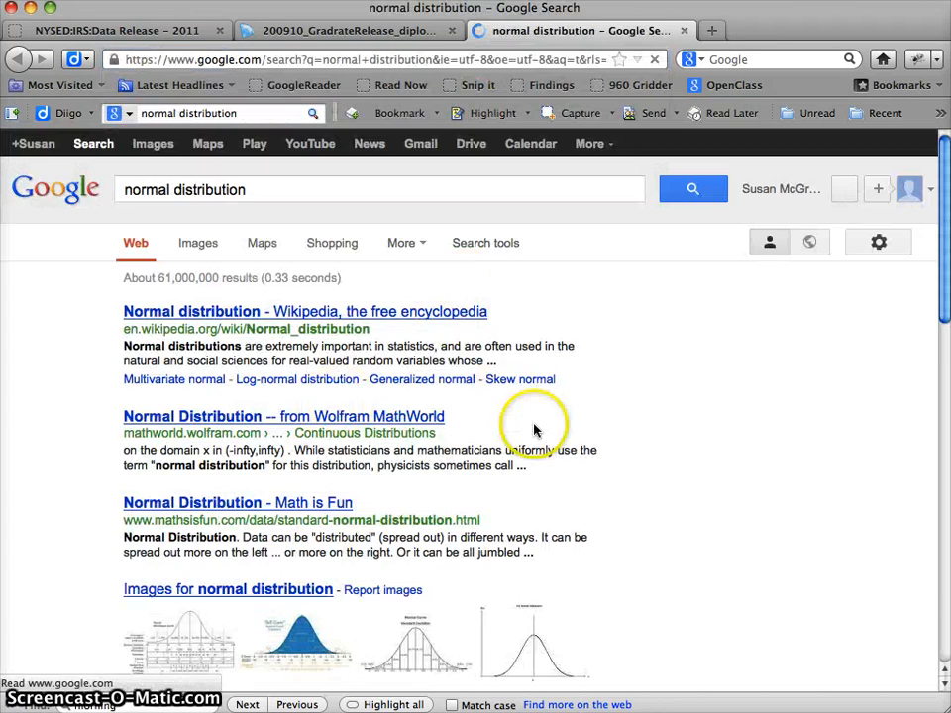
Open the Wikimedia Commons page of the normal distribution and scales diagram from the image results and examine its standard deviations.
{"action": "scroll", "coordinate": [534, 430], "scroll_direction": "down", "scroll_amount": 5}
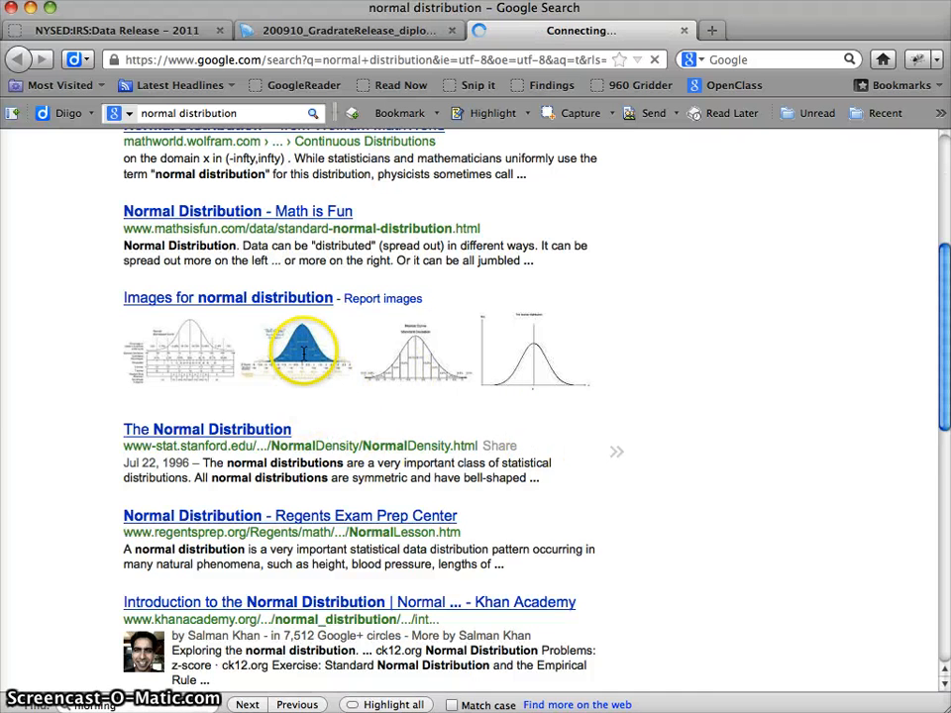
{"action": "mouse_move", "coordinate": [304, 354]}
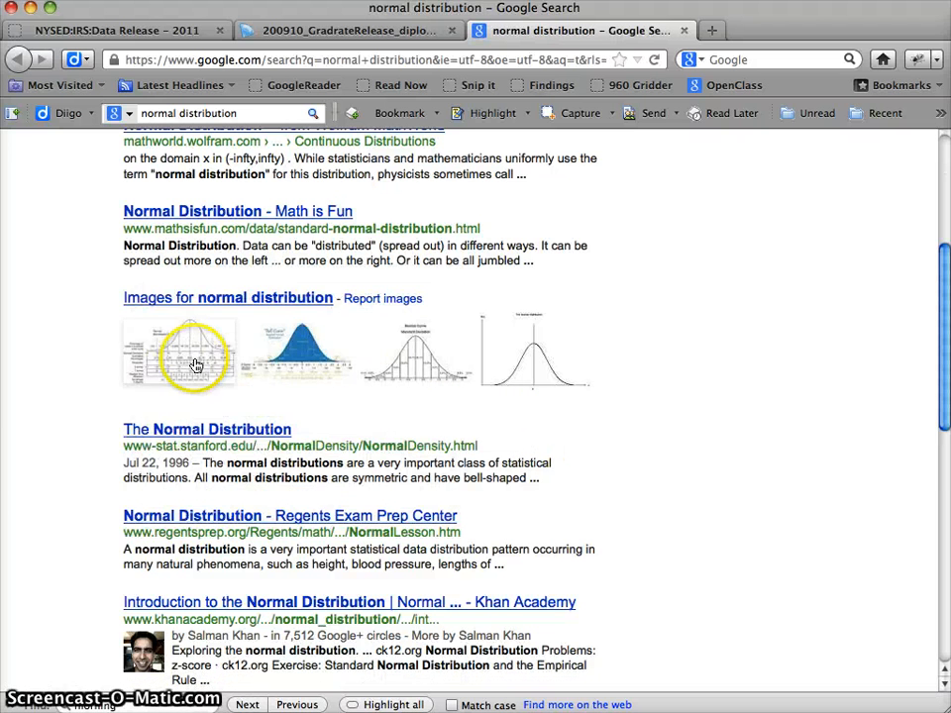
{"action": "left_click", "coordinate": [196, 365]}
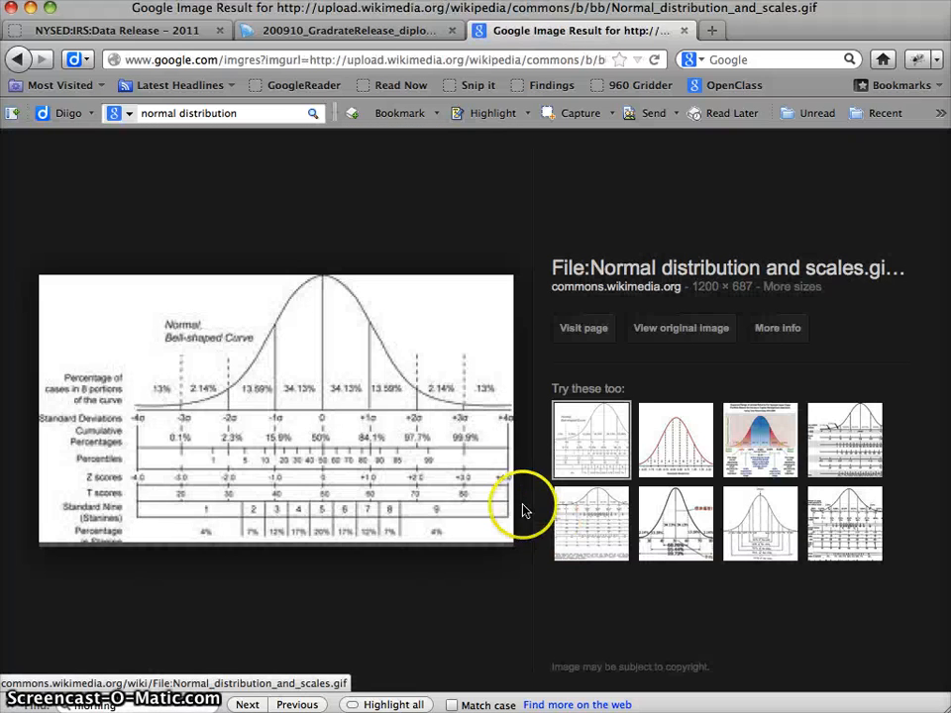
{"action": "left_click", "coordinate": [357, 445]}
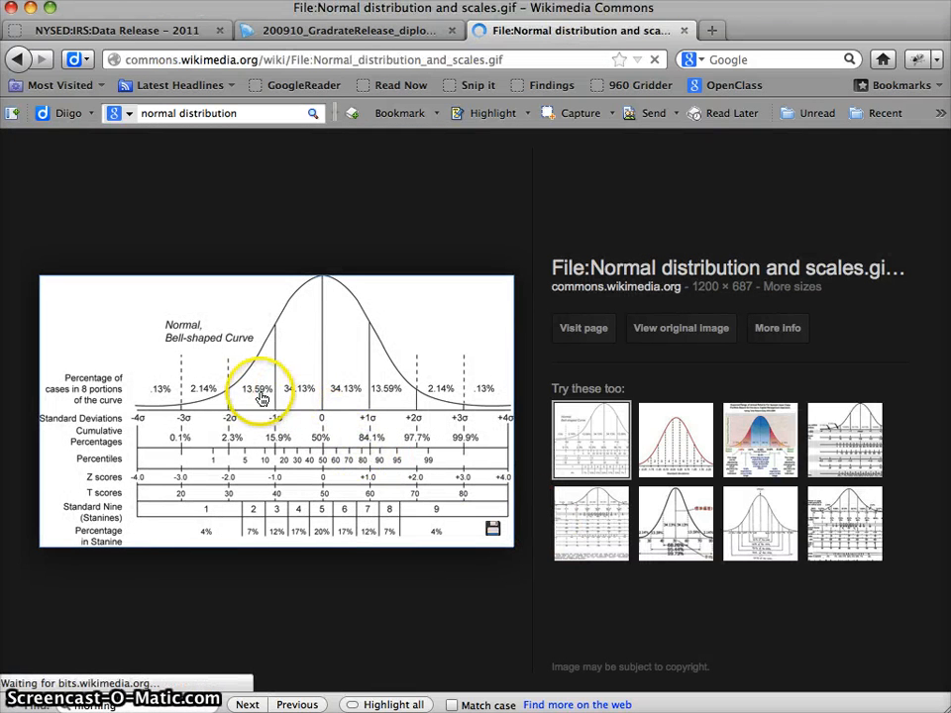
{"action": "scroll", "coordinate": [726, 429], "scroll_direction": "down", "scroll_amount": 3}
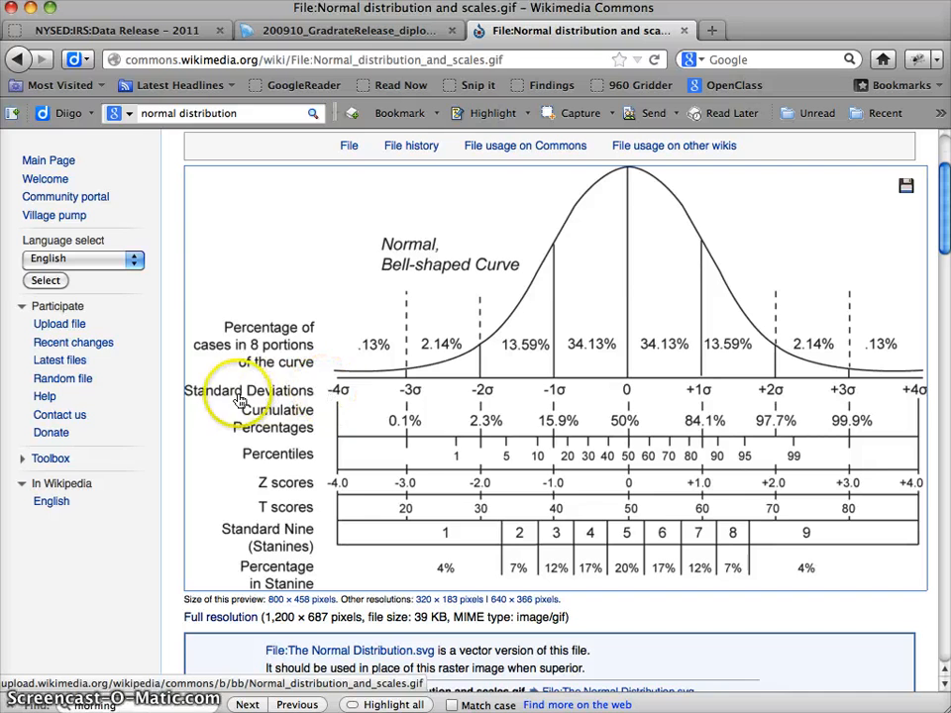
{"action": "scroll", "coordinate": [626, 455], "scroll_direction": "up", "scroll_amount": 3}
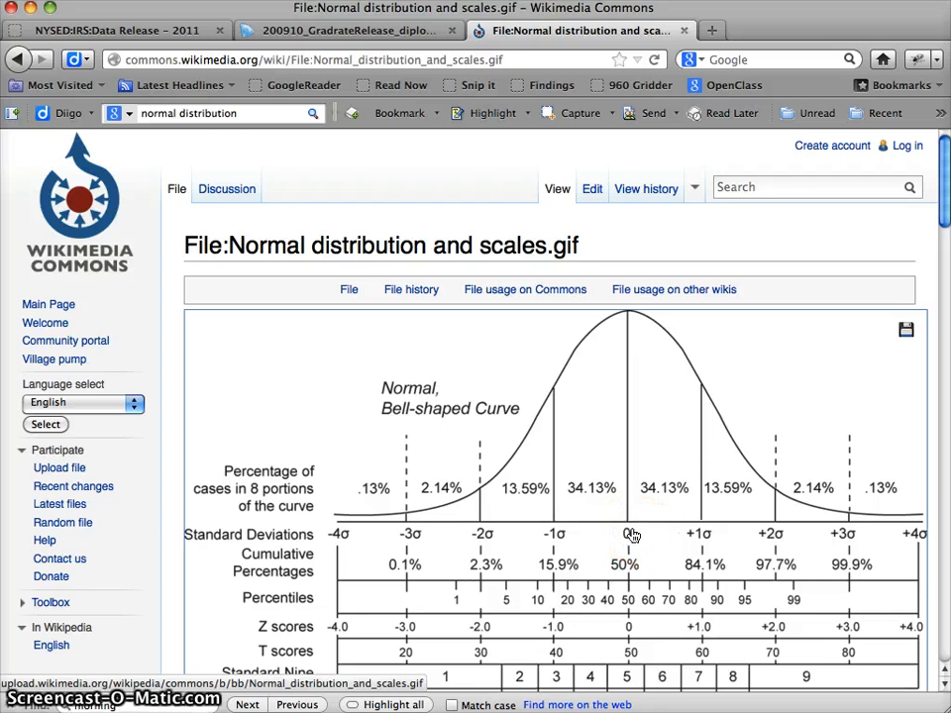
Compare the Graduate% 1 facet histogram with the normal distribution diagram, ending back on the Google Refine project.
{"action": "left_click", "coordinate": [282, 27]}
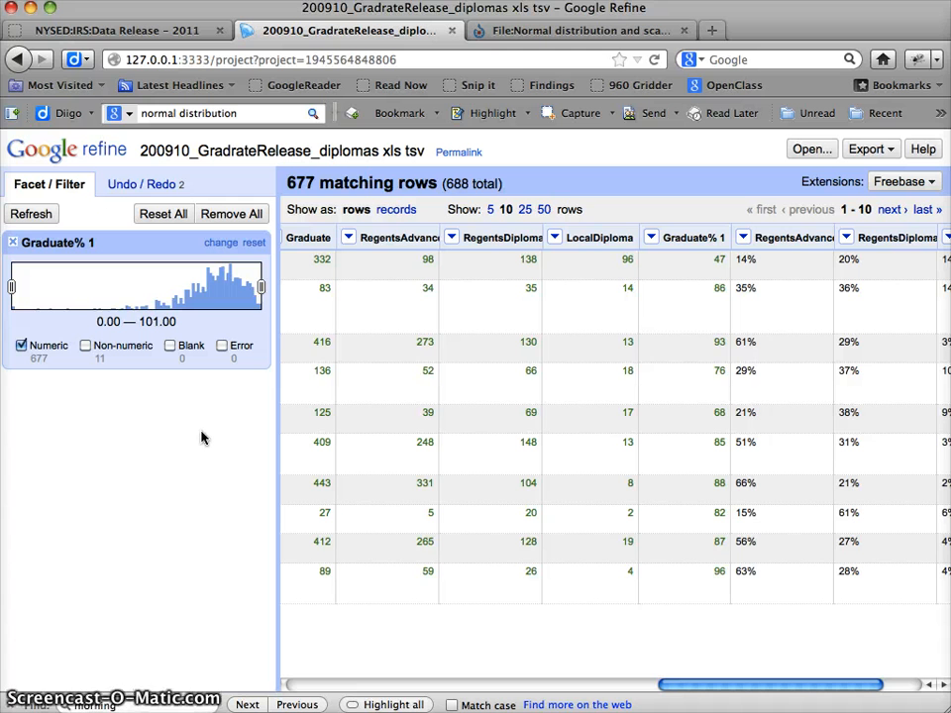
{"action": "left_click", "coordinate": [562, 31]}
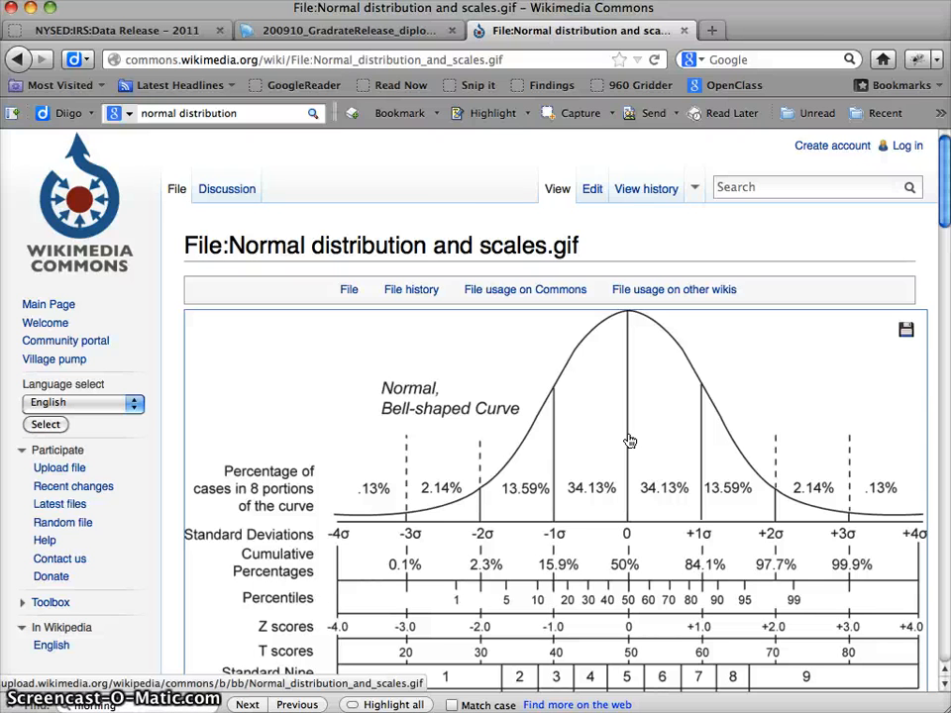
{"action": "left_click", "coordinate": [347, 30]}
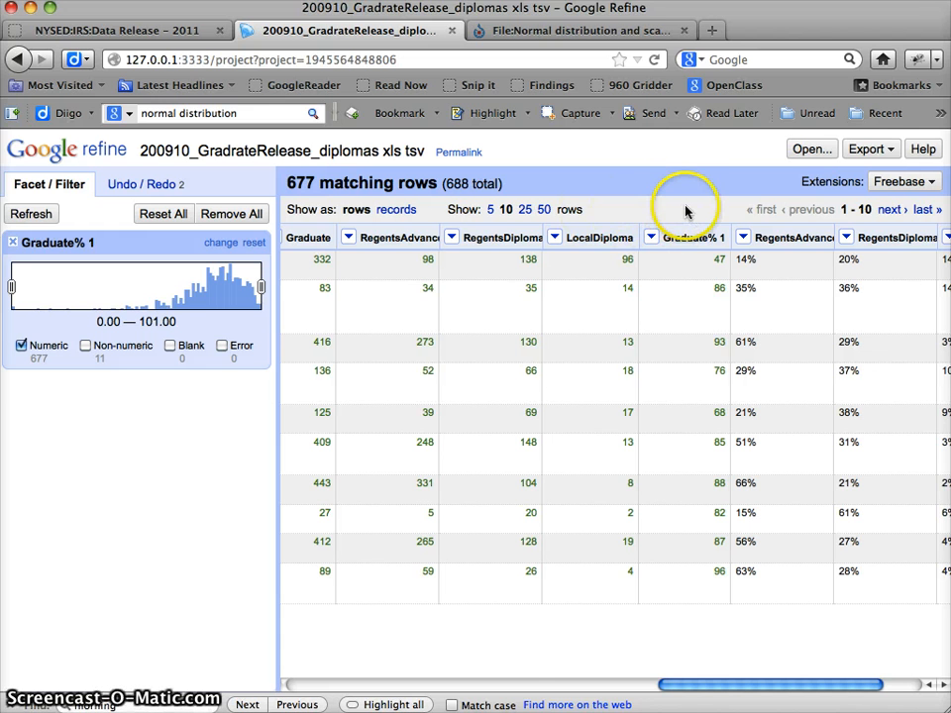
Switch to Microsoft Excel and create a blank Excel Workbook from the workbook gallery.
{"action": "key", "text": "ctrl+Down"}
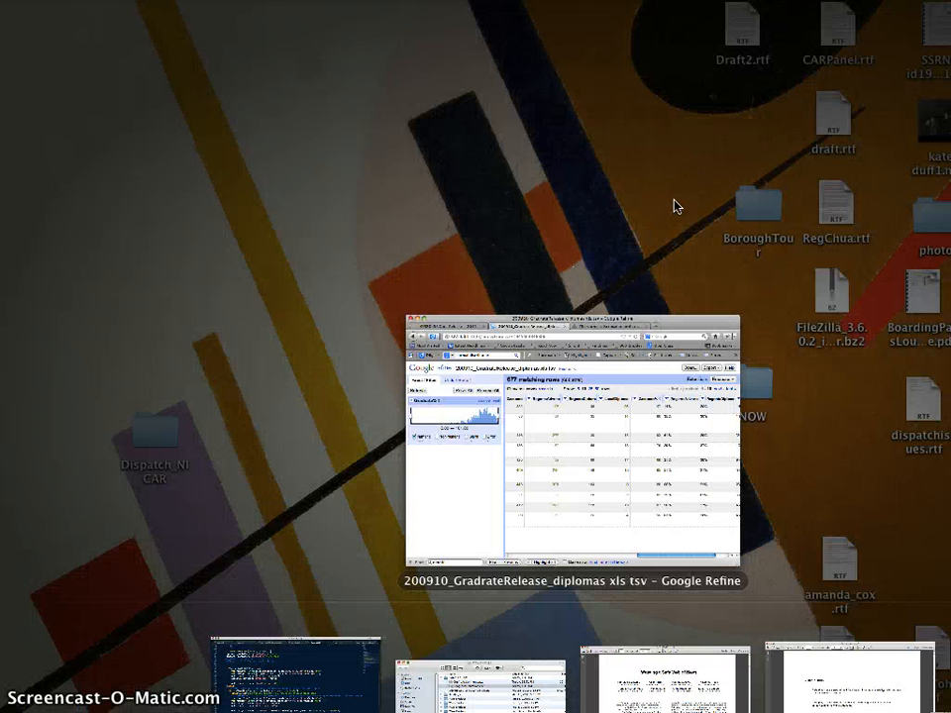
{"action": "key", "text": "Down"}
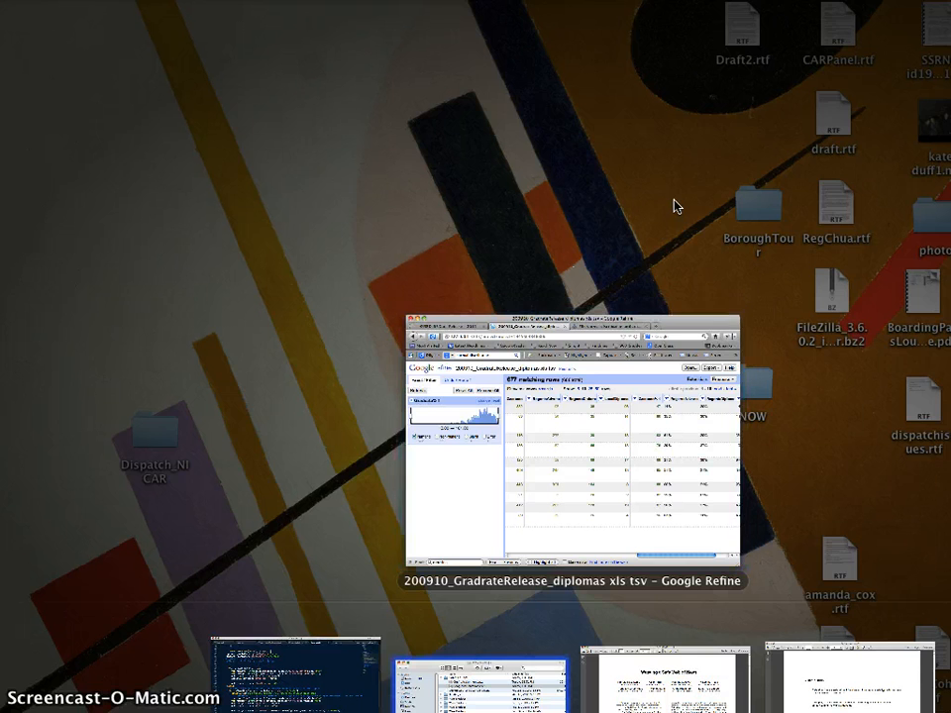
{"action": "key", "text": "Up"}
{"action": "key", "text": "Return"}
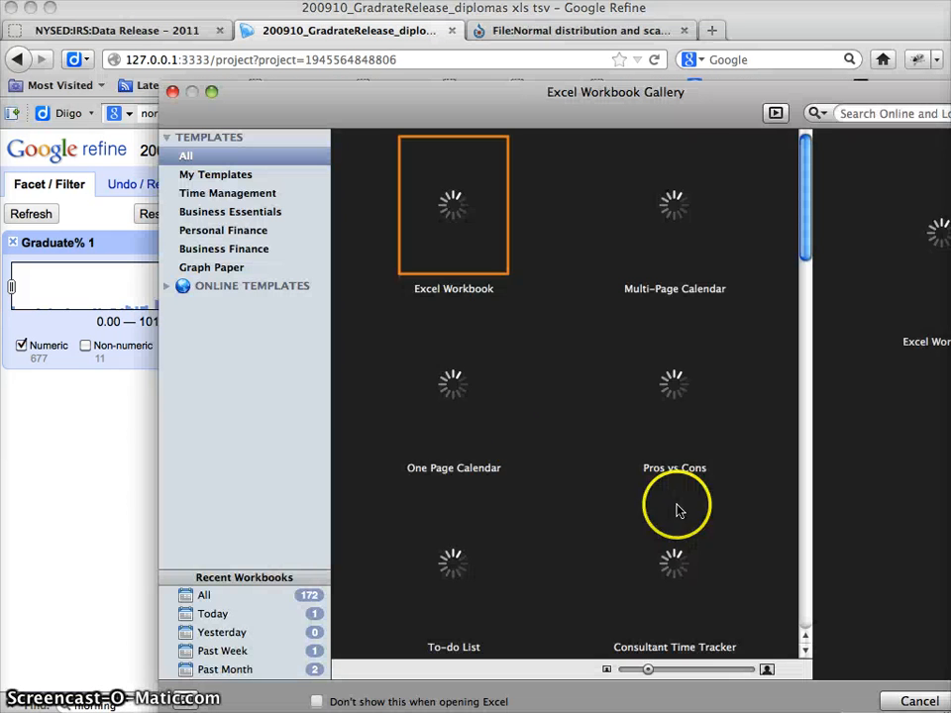
{"action": "left_click", "coordinate": [445, 240]}
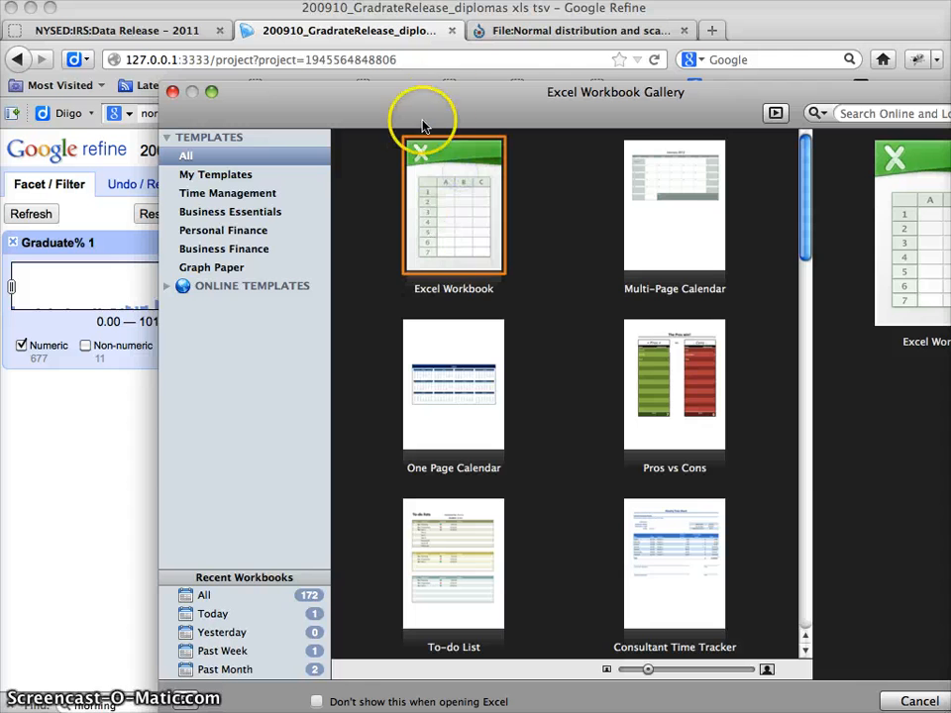
{"action": "left_click_drag", "start_coordinate": [388, 119], "coordinate": [240, 85]}
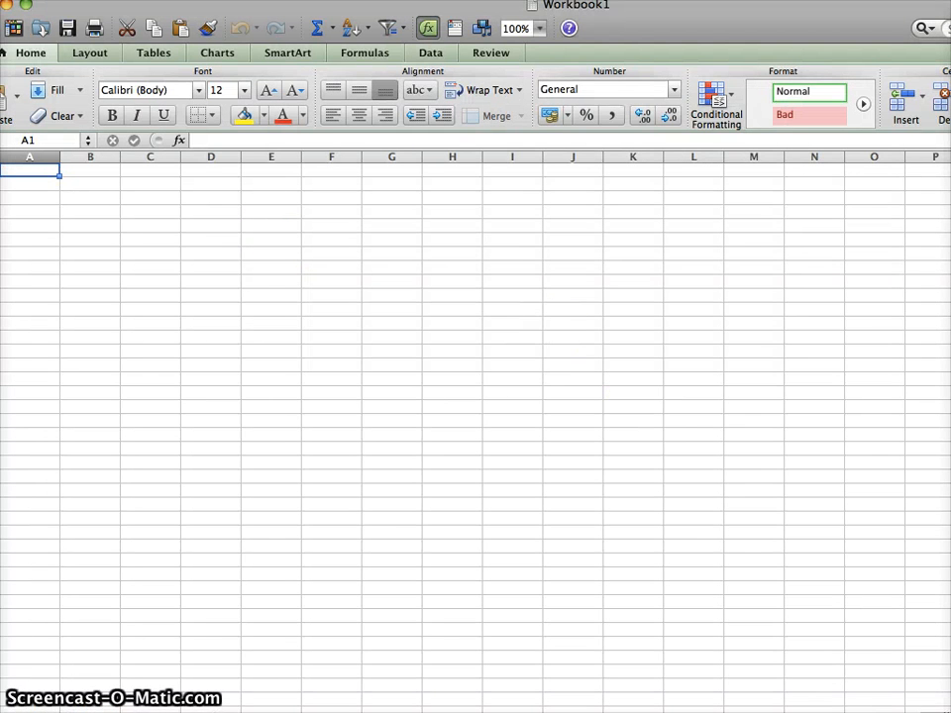
{"action": "left_click_drag", "start_coordinate": [950, 712], "coordinate": [936, 712]}
{"action": "left_click_drag", "start_coordinate": [92, 15], "coordinate": [116, 16]}
Enable All Files and open 200910_GradrateRelease_diplomas-xls.tsv from the SNOW folder on the Desktop.
{"action": "left_click", "coordinate": [42, 8]}
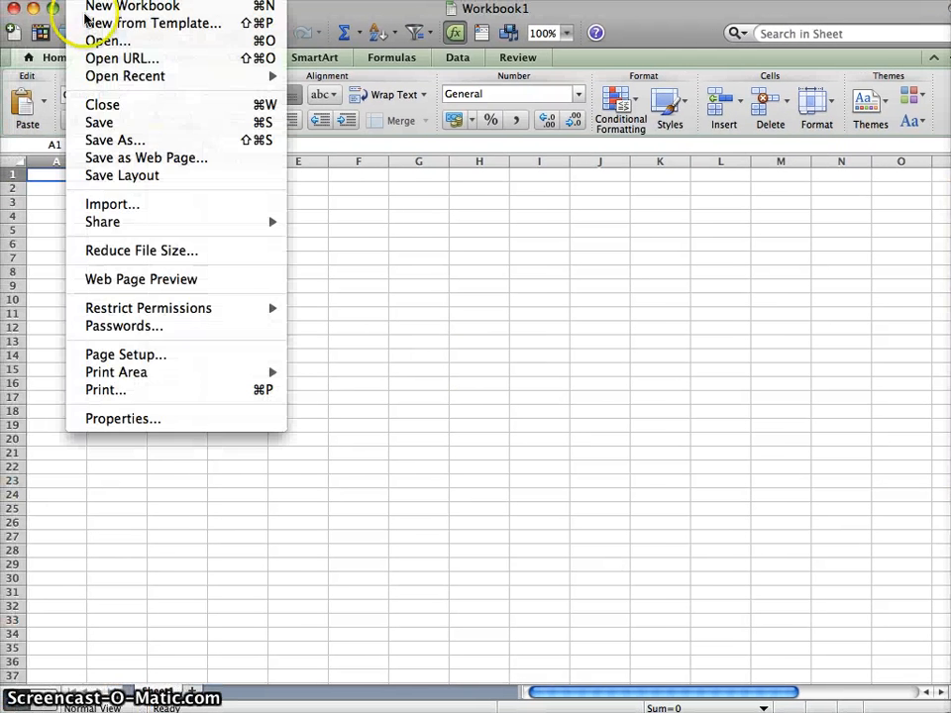
{"action": "left_click", "coordinate": [96, 40]}
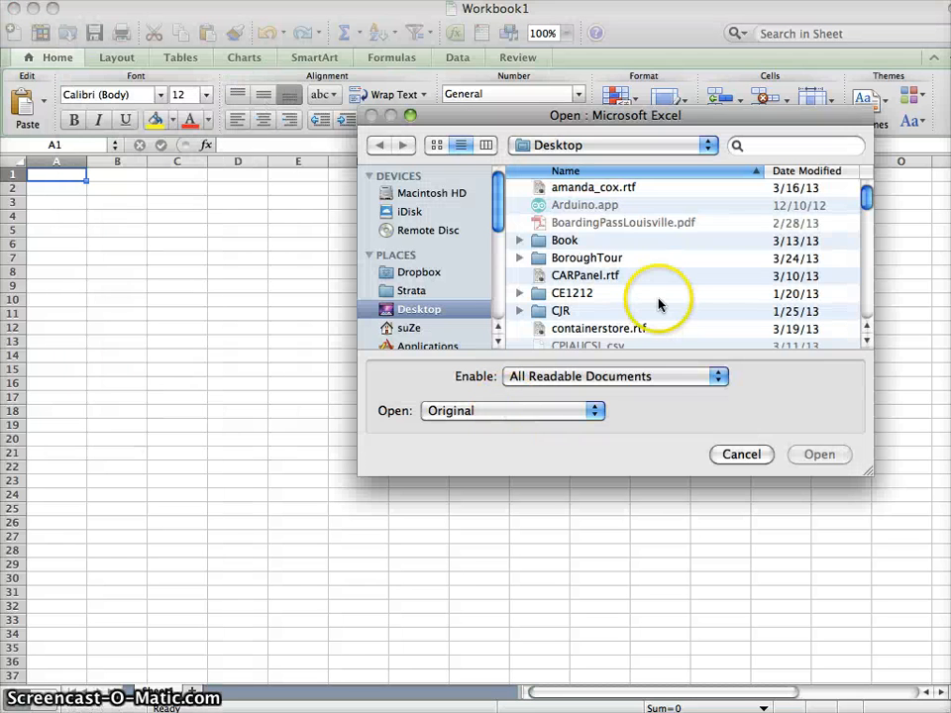
{"action": "scroll", "coordinate": [595, 247], "scroll_direction": "down", "scroll_amount": 3}
{"action": "scroll", "coordinate": [595, 248], "scroll_direction": "down", "scroll_amount": 15}
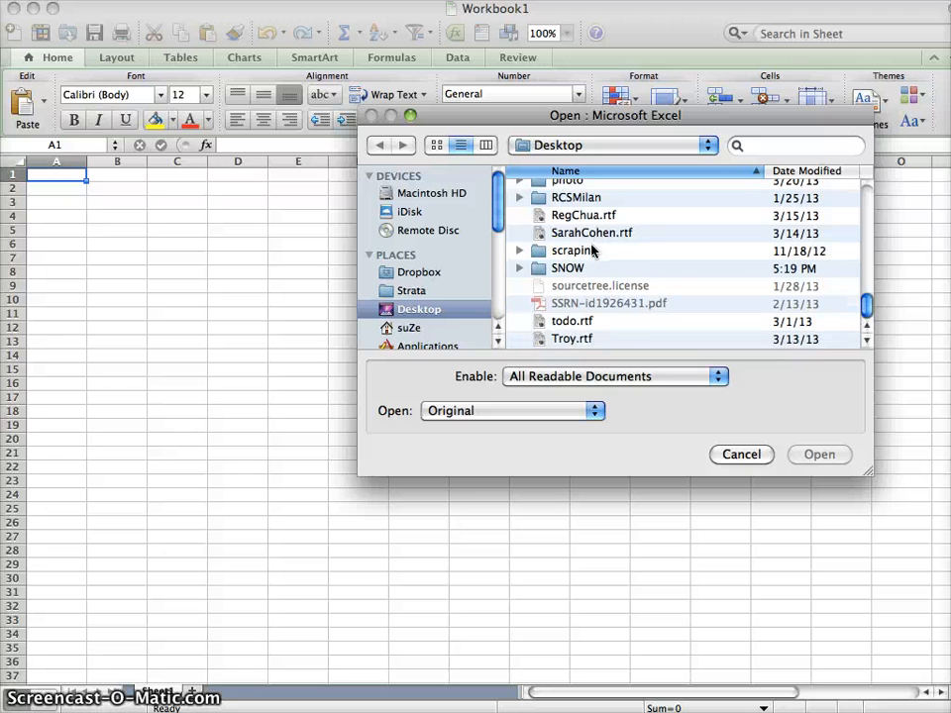
{"action": "left_click", "coordinate": [520, 267]}
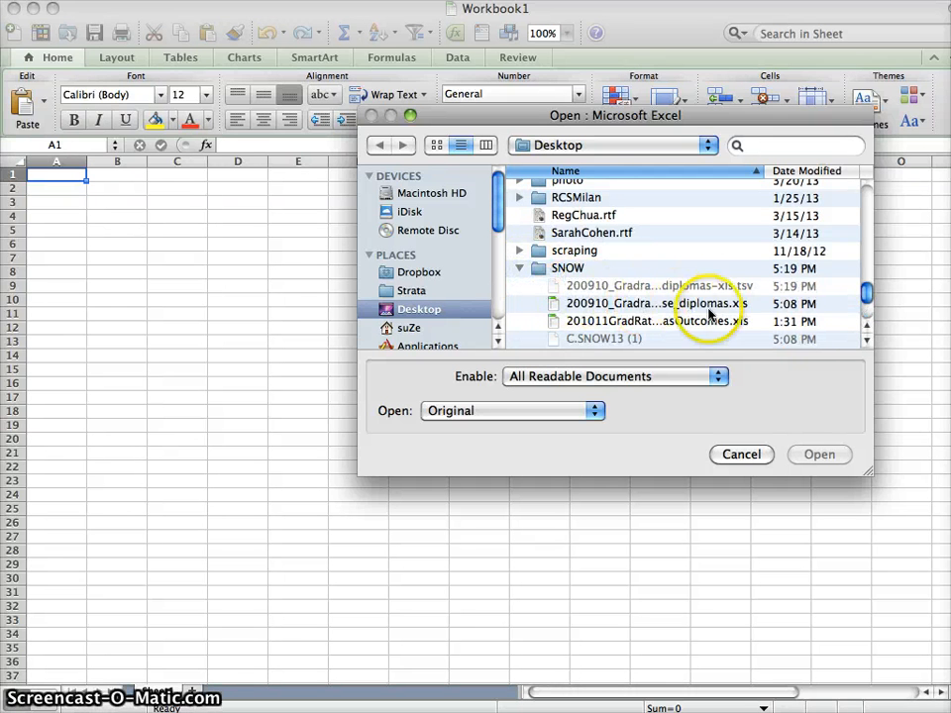
{"action": "scroll", "coordinate": [637, 307], "scroll_direction": "down", "scroll_amount": 2}
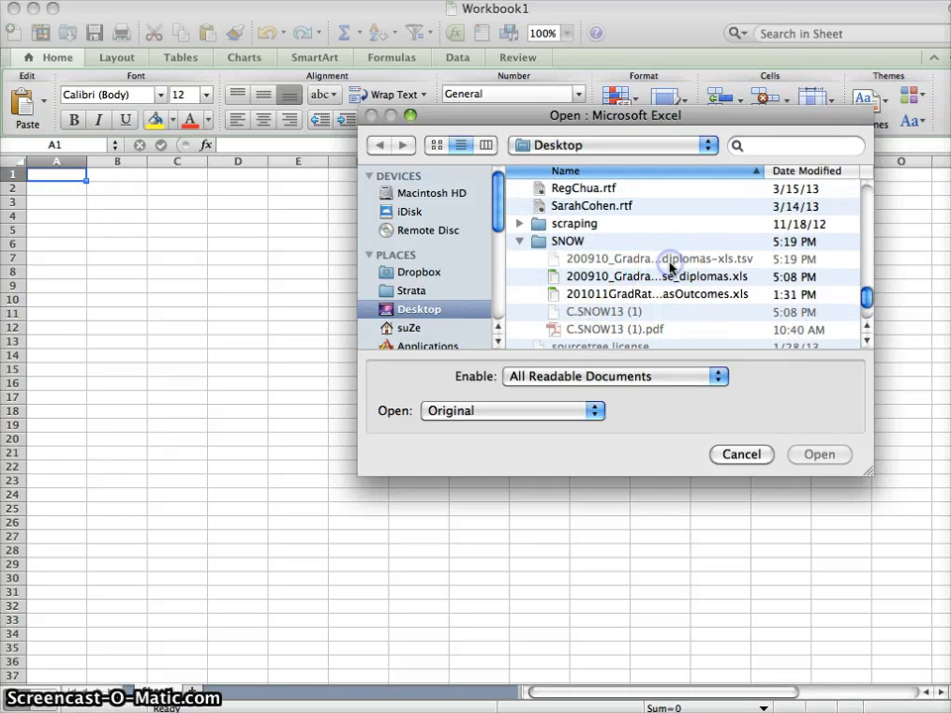
{"action": "left_click", "coordinate": [618, 384]}
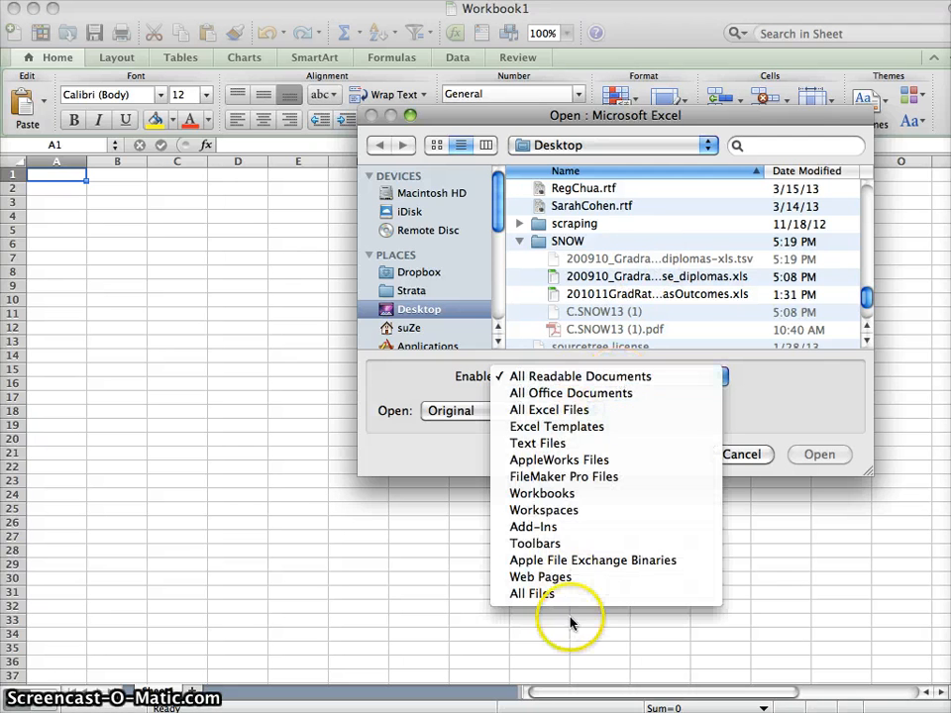
{"action": "left_click", "coordinate": [546, 594]}
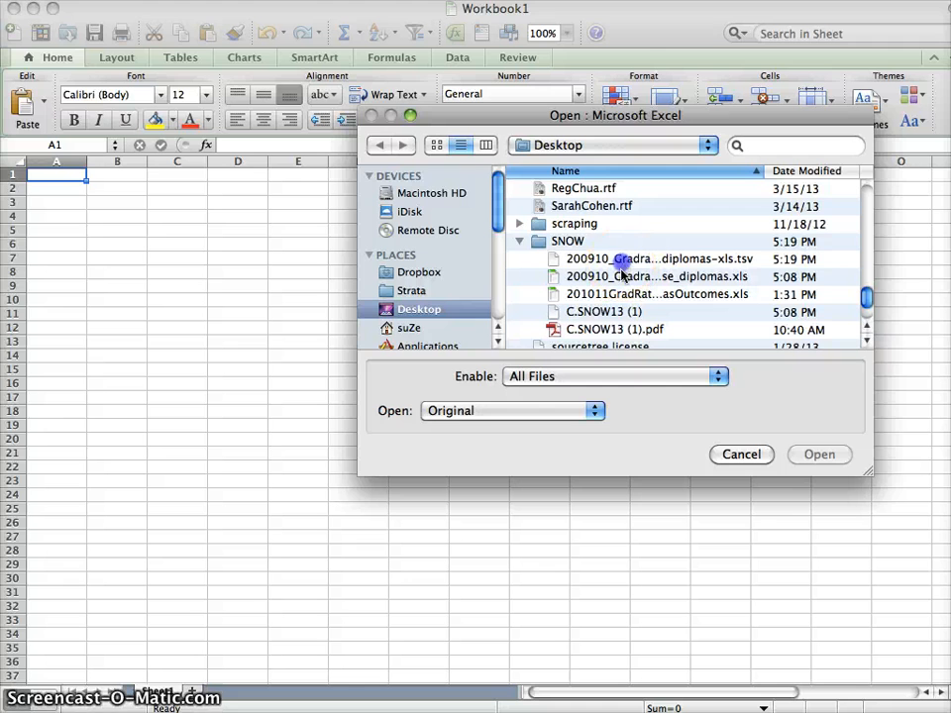
{"action": "left_click", "coordinate": [620, 259]}
{"action": "left_click", "coordinate": [814, 452]}
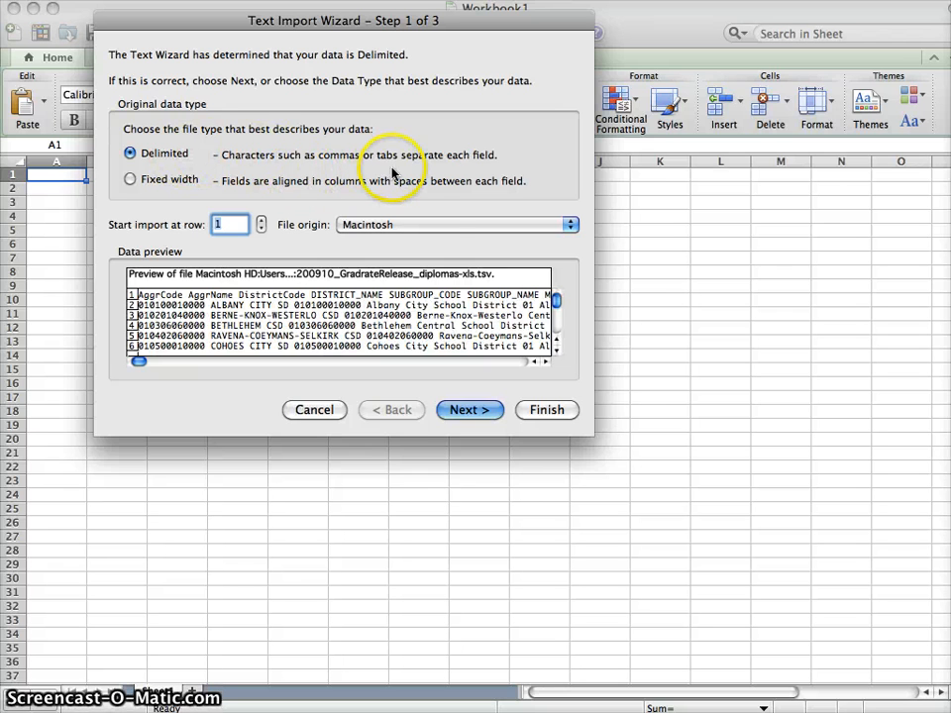
Import the TSV file as delimited text with the Tab delimiter and the General column data format.
{"action": "left_click", "coordinate": [465, 414]}
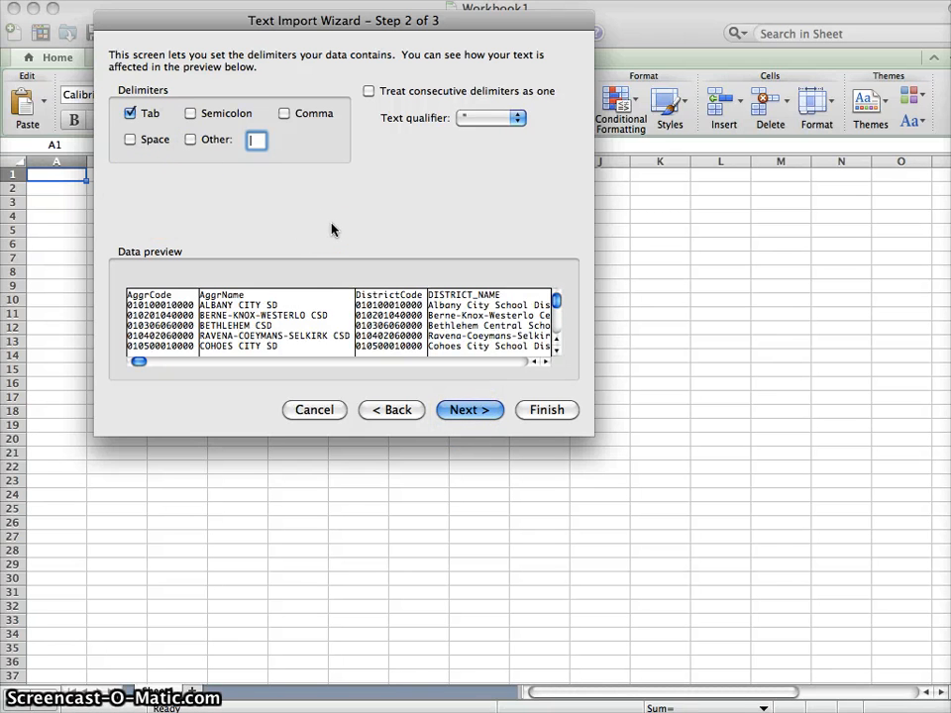
{"action": "left_click", "coordinate": [472, 410]}
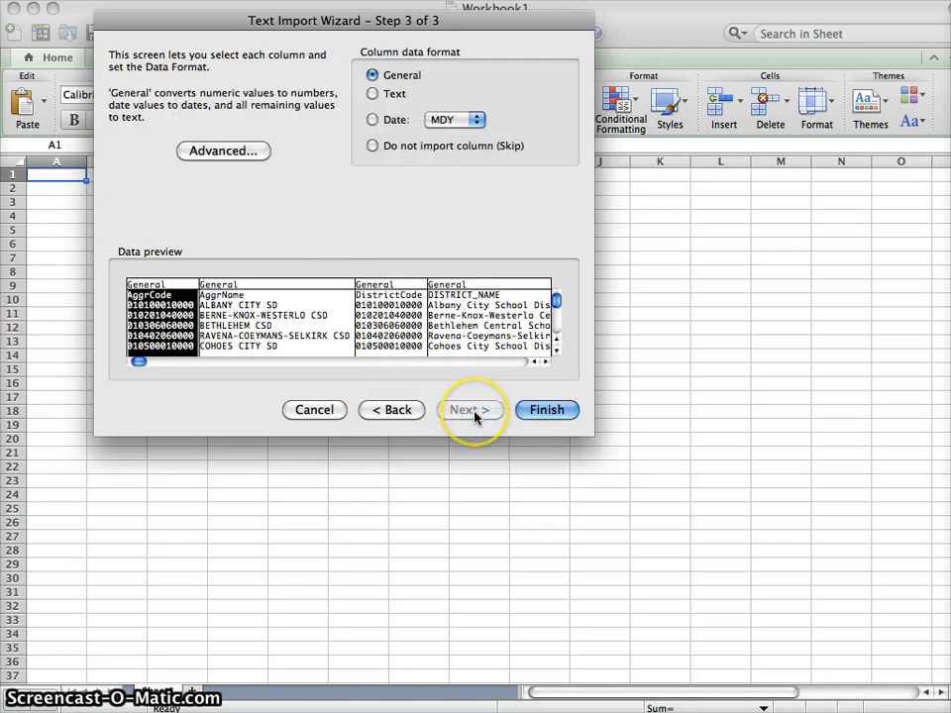
{"action": "left_click", "coordinate": [543, 411]}
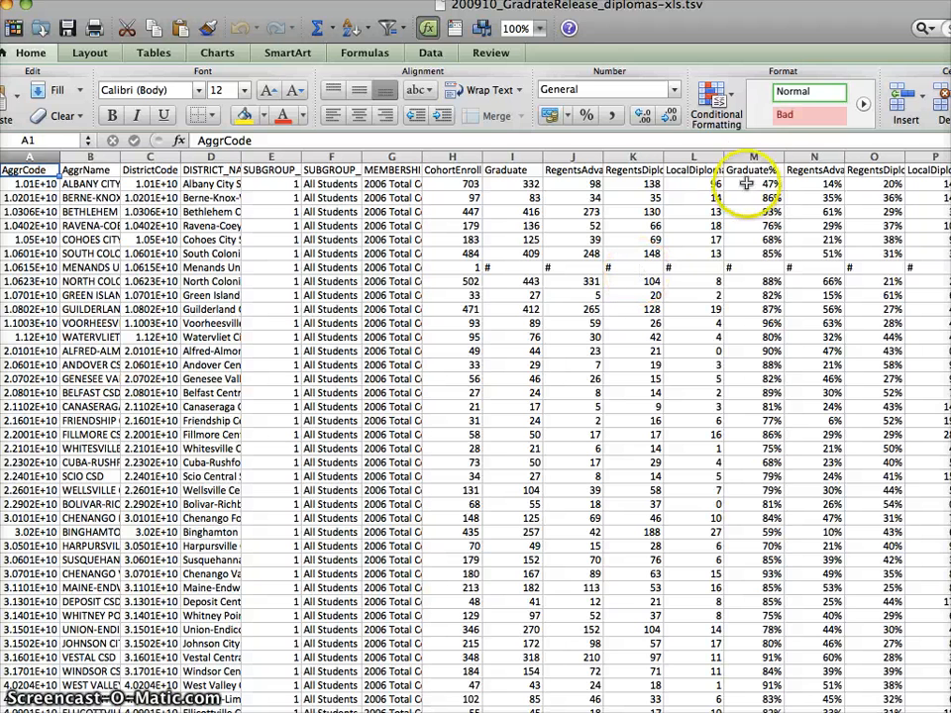
Format the Graduate% column M as Percentage with 2 decimal places.
{"action": "left_click", "coordinate": [757, 157]}
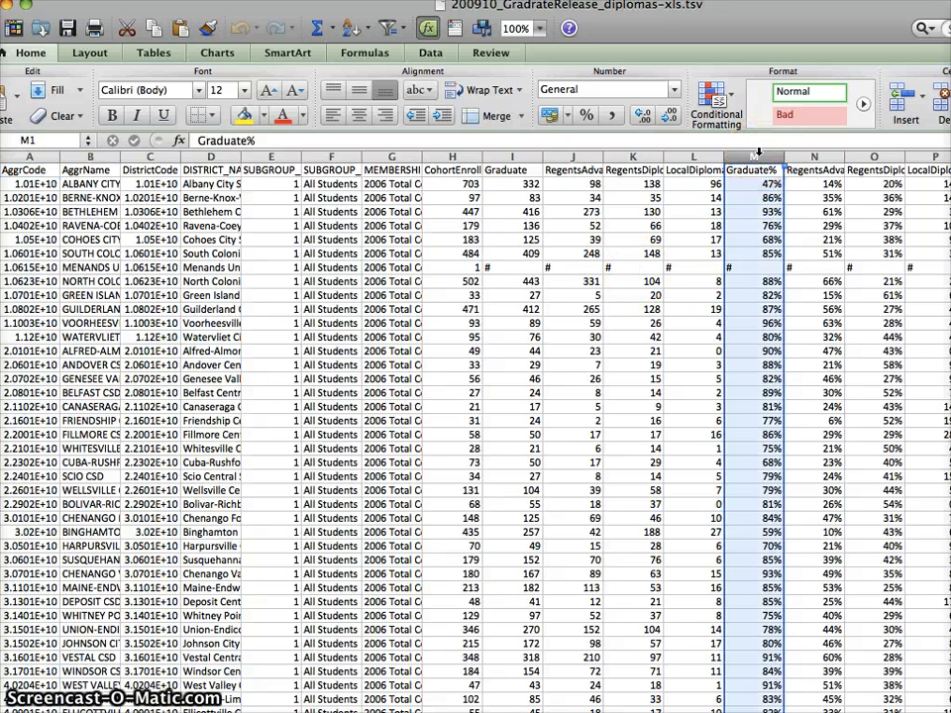
{"action": "right_click", "coordinate": [756, 157]}
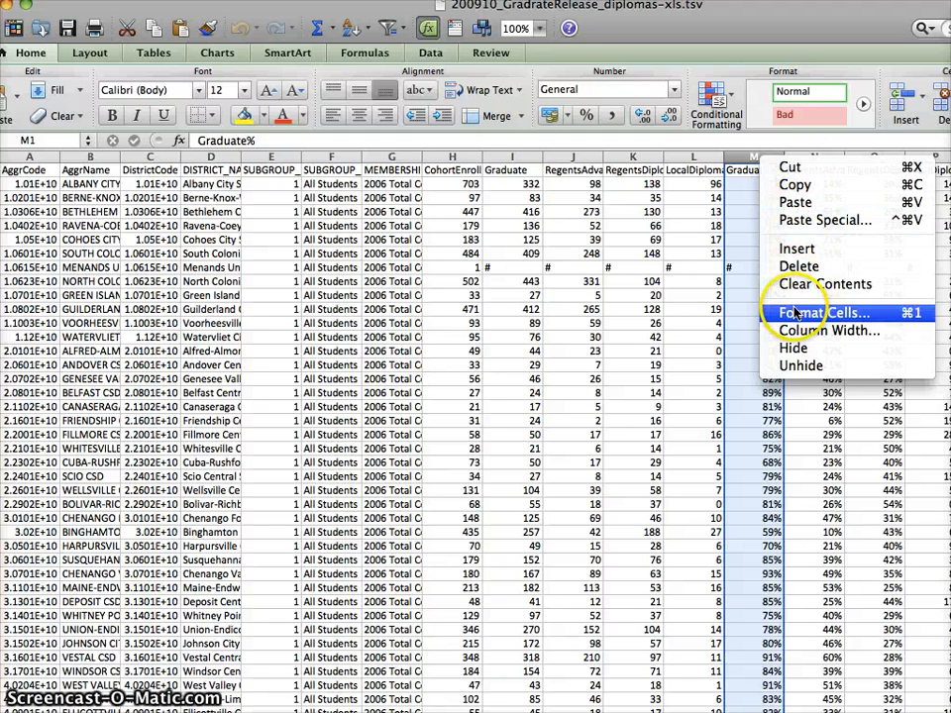
{"action": "left_click", "coordinate": [484, 266]}
{"action": "key", "text": "super+1"}
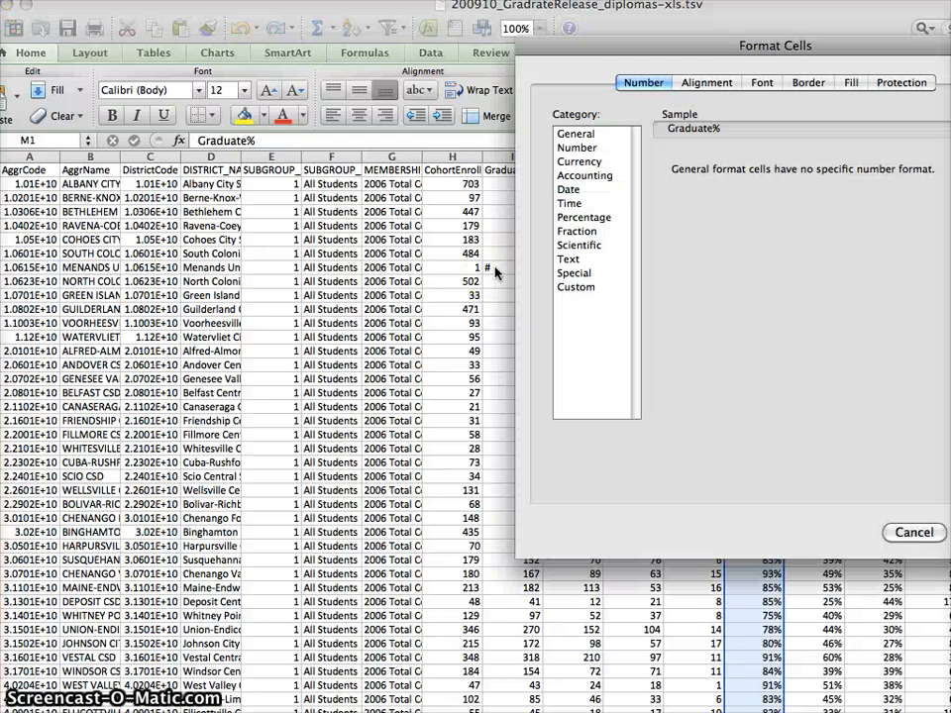
{"action": "left_click_drag", "start_coordinate": [530, 25], "coordinate": [476, 95]}
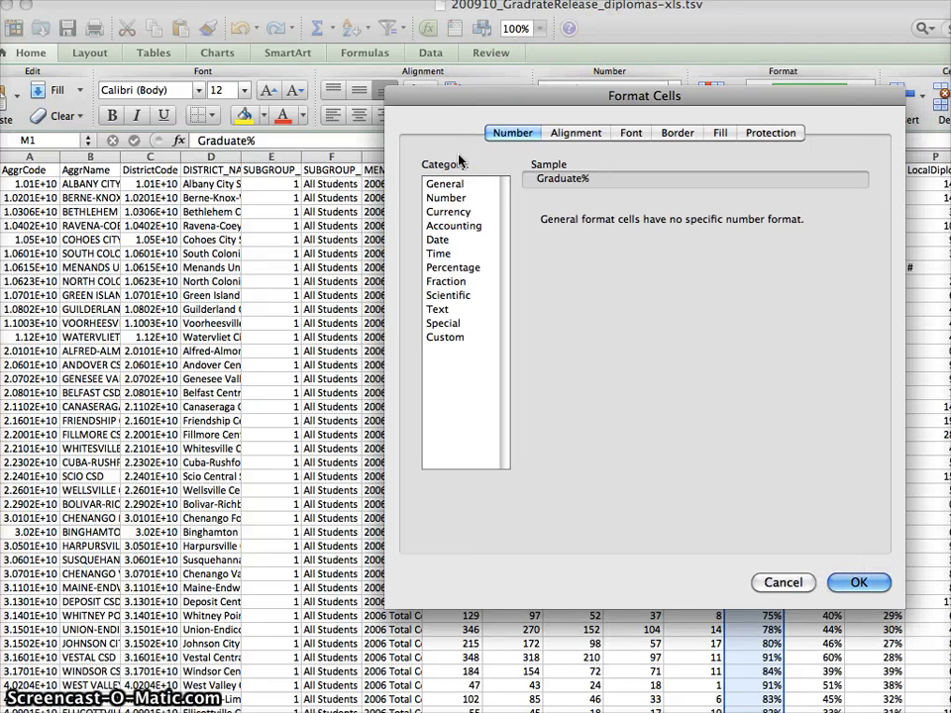
{"action": "left_click", "coordinate": [437, 197]}
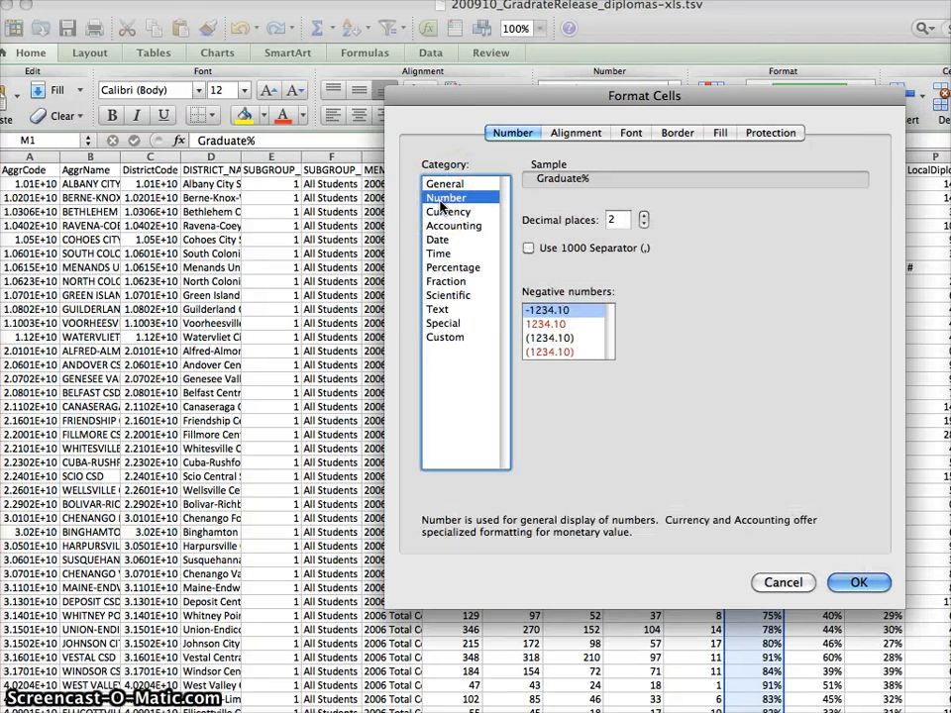
{"action": "left_click", "coordinate": [443, 211]}
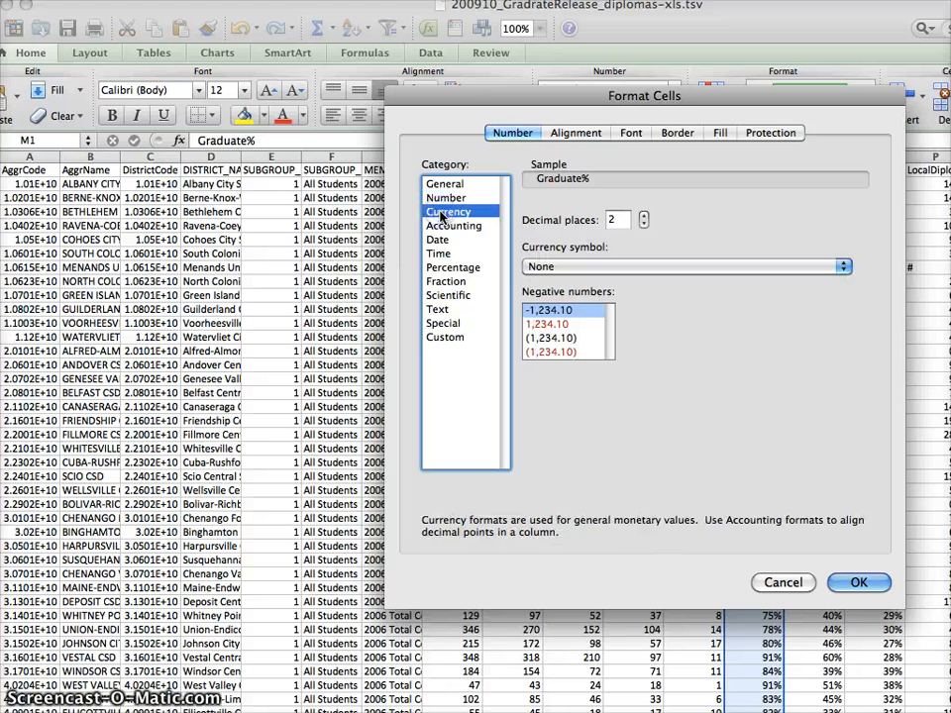
{"action": "left_click", "coordinate": [448, 270]}
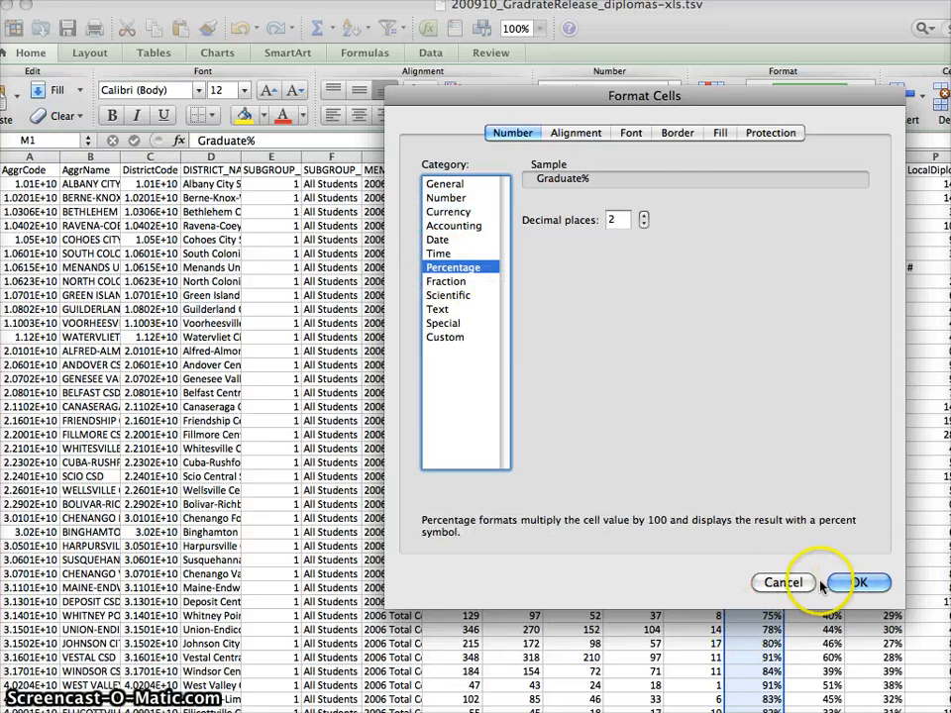
{"action": "left_click", "coordinate": [857, 583]}
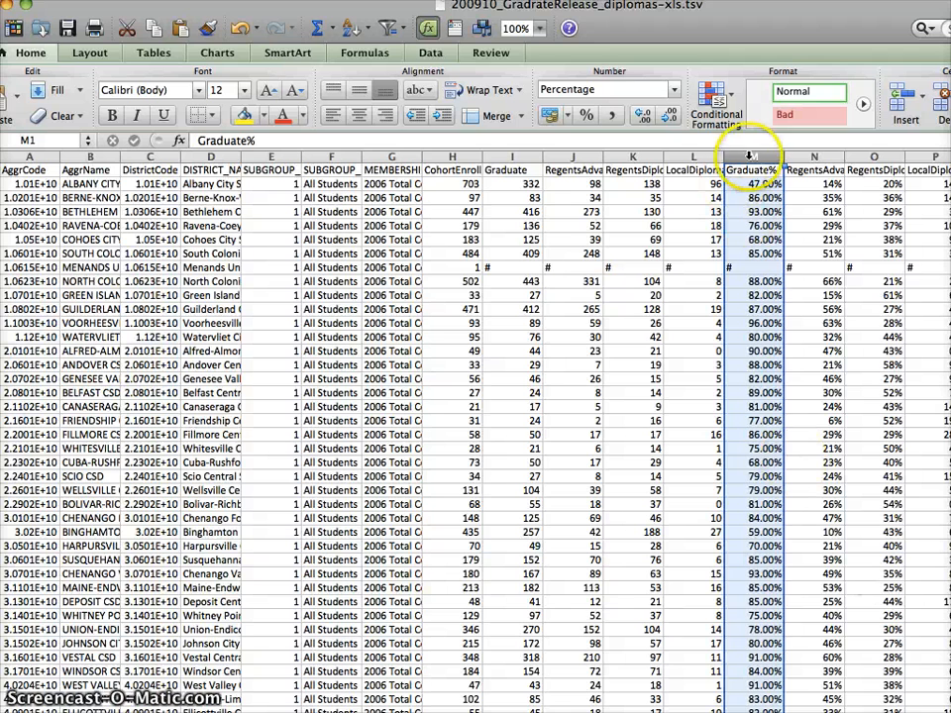
Format the Graduate% column M as Number with 0 decimal places.
{"action": "right_click", "coordinate": [755, 157]}
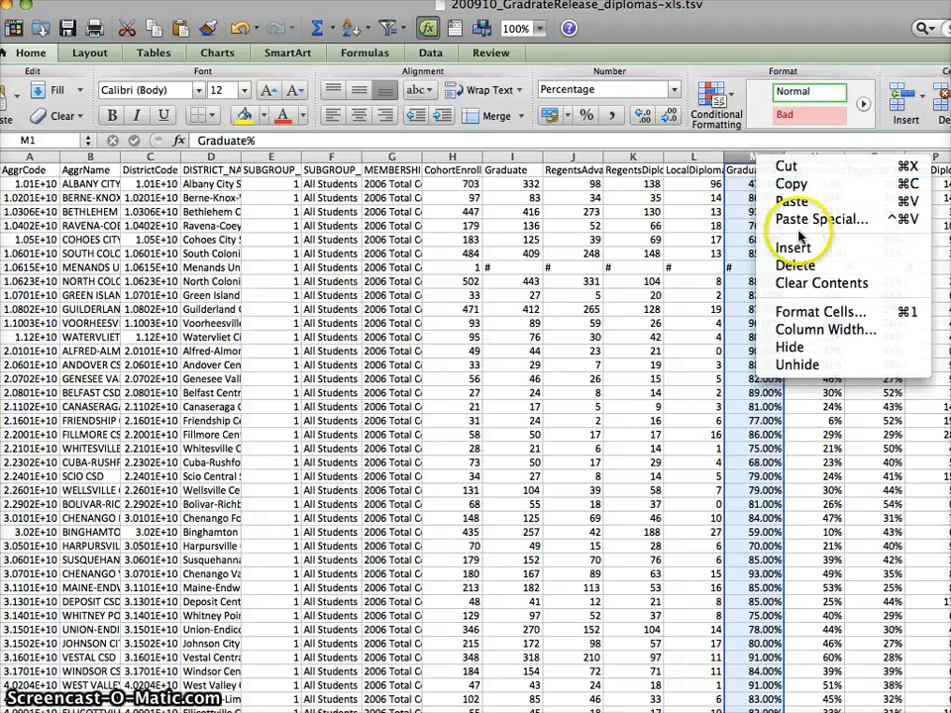
{"action": "left_click", "coordinate": [797, 315]}
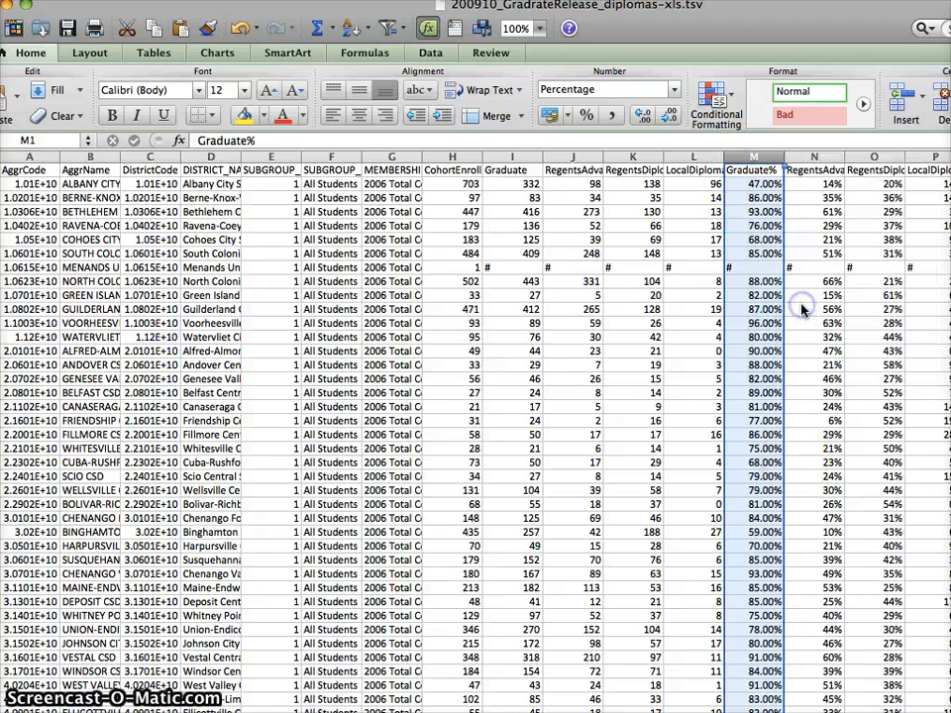
{"action": "left_click", "coordinate": [601, 146]}
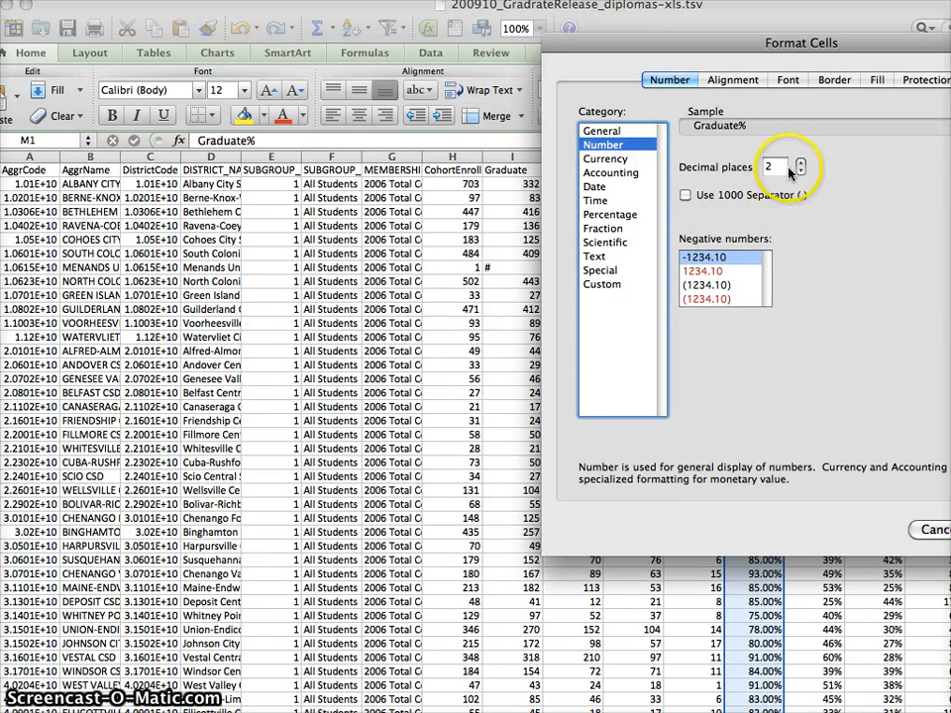
{"action": "double_click", "coordinate": [775, 166]}
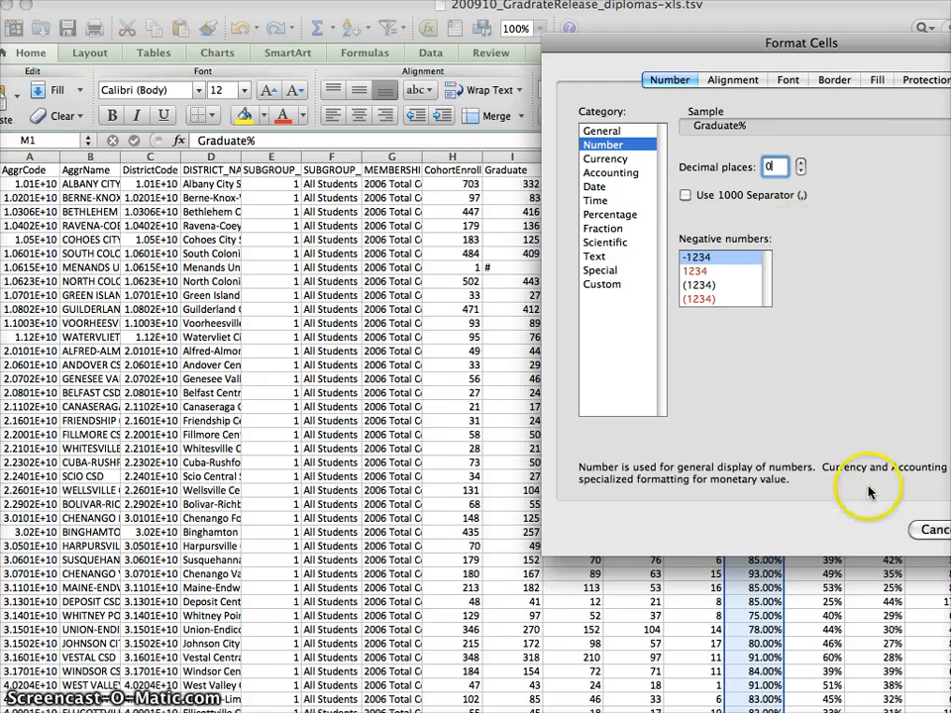
{"action": "key", "text": "Return"}
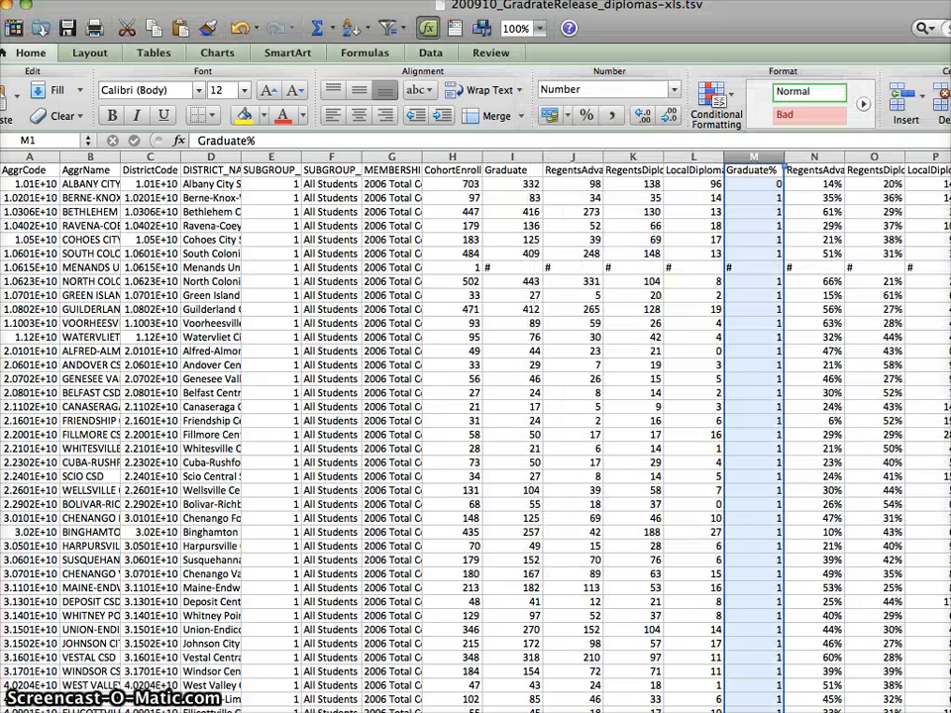
Clear the contents of the Graduate% column and undo the clearing.
{"action": "right_click", "coordinate": [758, 160]}
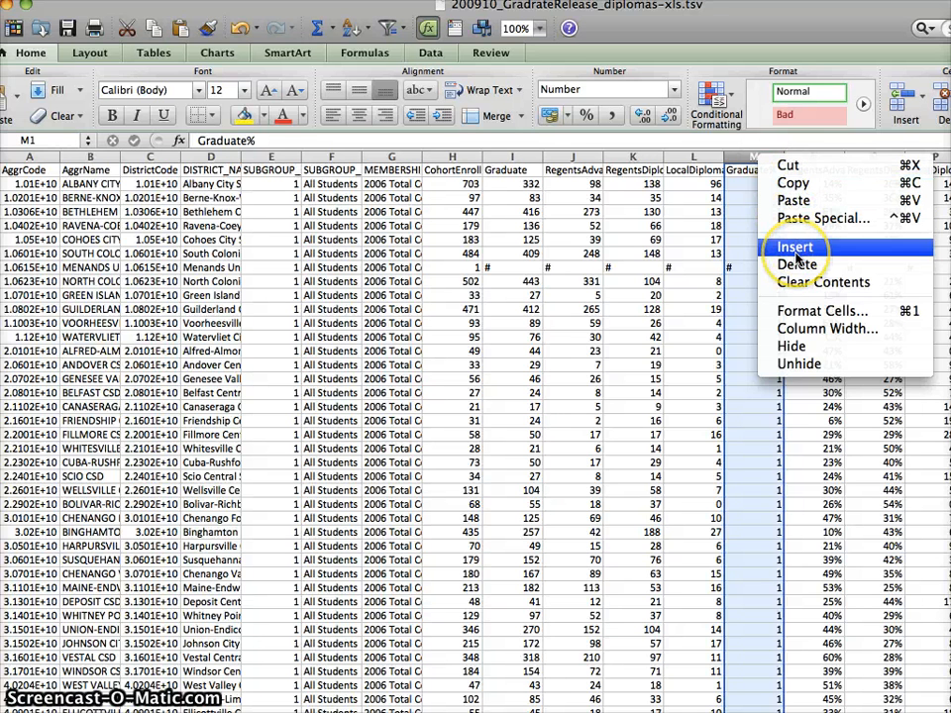
{"action": "left_click", "coordinate": [760, 284]}
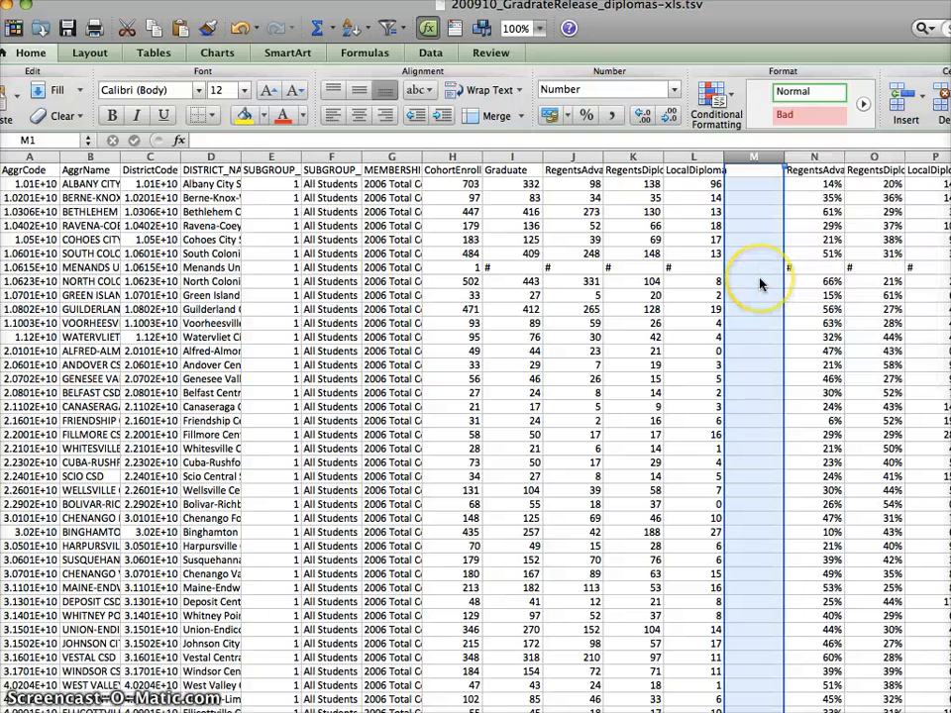
{"action": "key", "text": "super+z"}
Format the Graduate% column M as Number with 2 decimal places.
{"action": "left_click", "coordinate": [757, 223]}
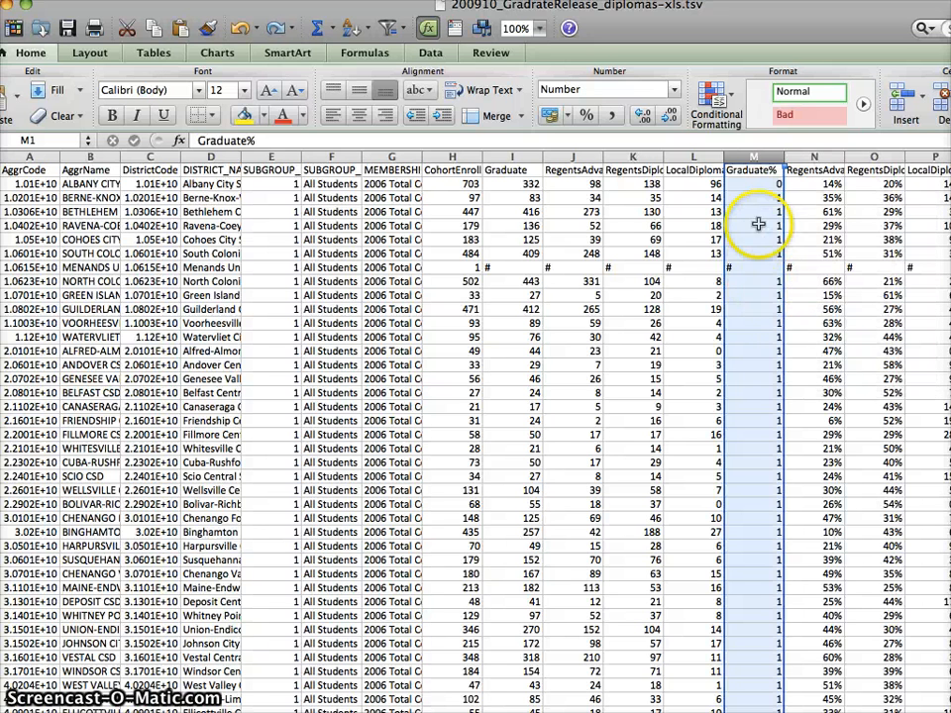
{"action": "key", "text": "Up"}
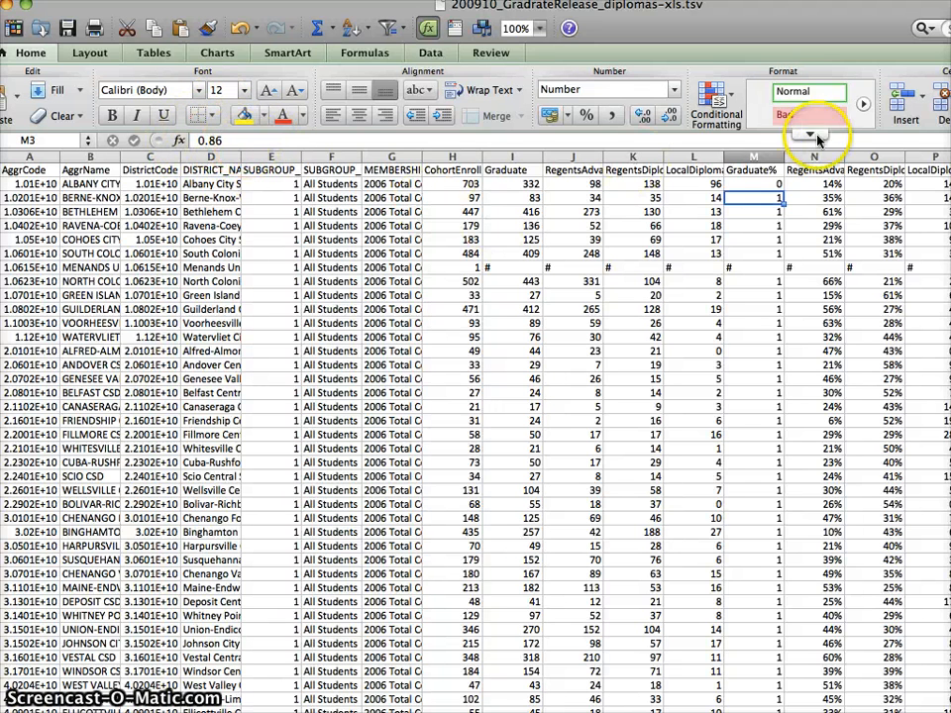
{"action": "left_click", "coordinate": [755, 157]}
{"action": "right_click", "coordinate": [763, 158]}
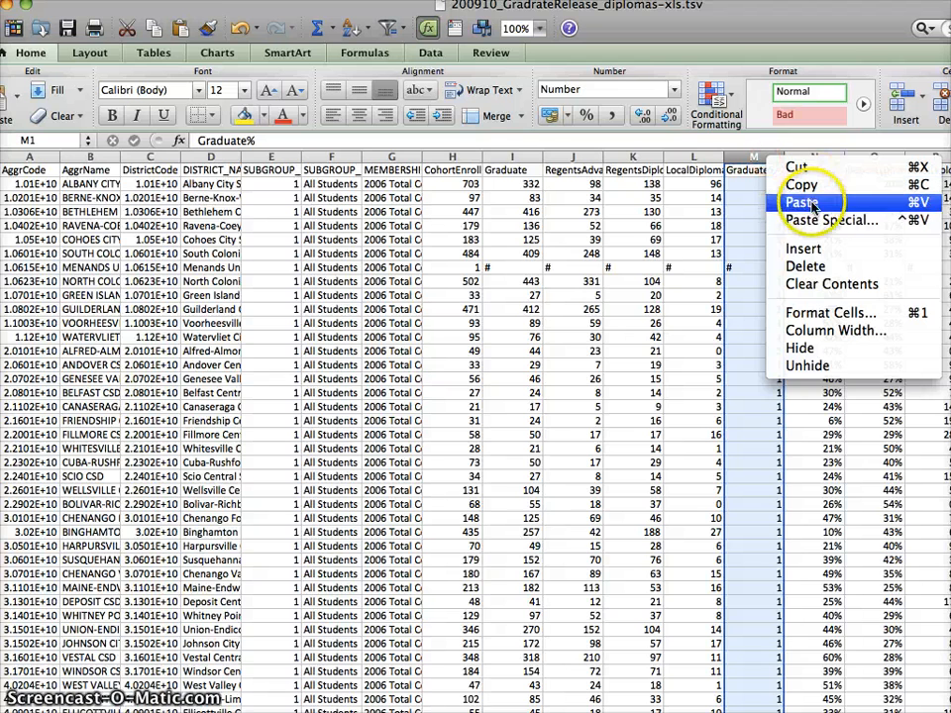
{"action": "left_click", "coordinate": [808, 315]}
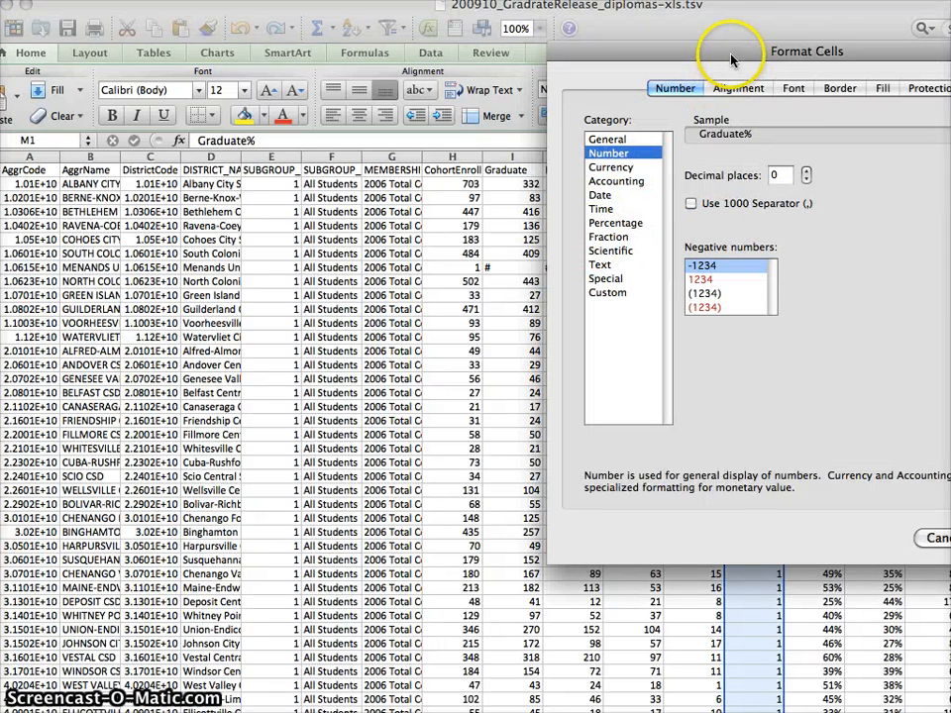
{"action": "left_click_drag", "start_coordinate": [731, 59], "coordinate": [576, 89]}
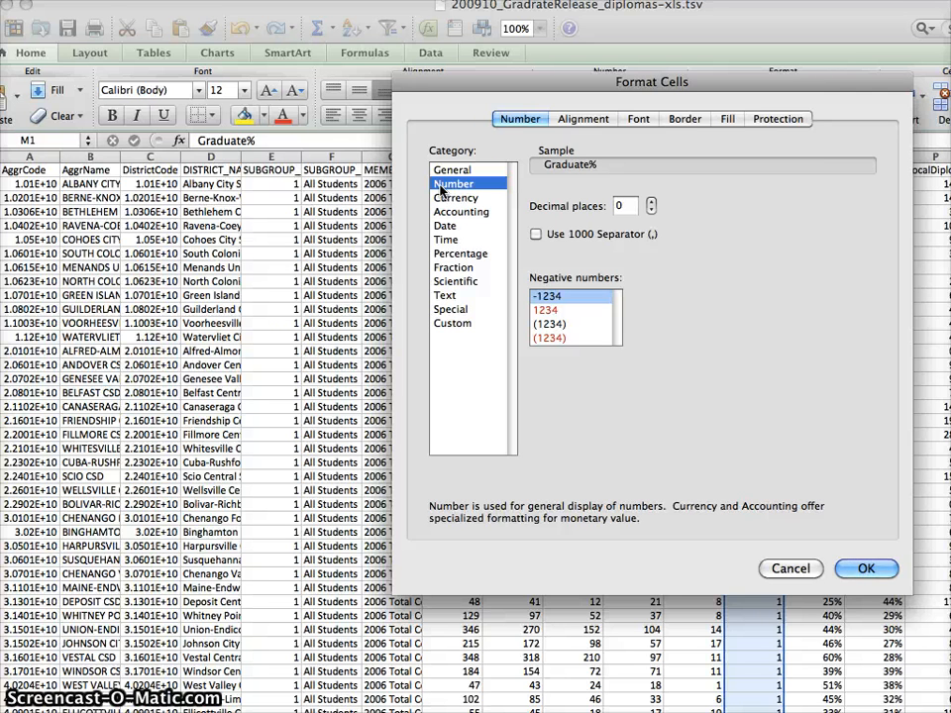
{"action": "double_click", "coordinate": [626, 205]}
{"action": "key", "text": "BackSpace"}
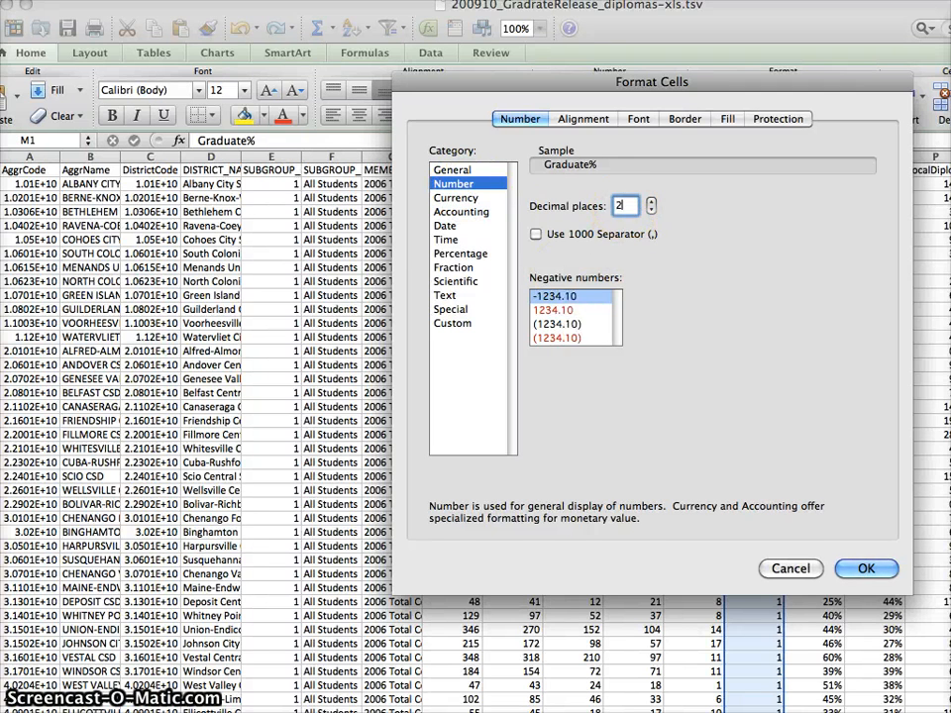
{"action": "key", "text": "Return"}
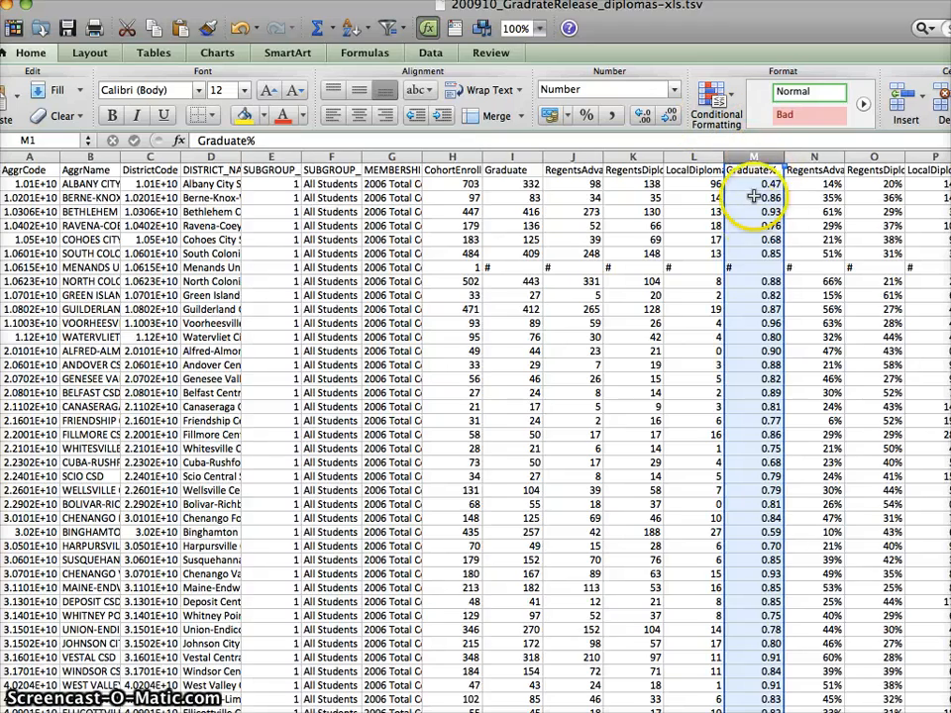
Shrink the workbook window so that its edges and scroll bars fit on the screen.
{"action": "scroll", "coordinate": [755, 197], "scroll_direction": "down", "scroll_amount": 7}
{"action": "scroll", "coordinate": [755, 197], "scroll_direction": "up", "scroll_amount": 7}
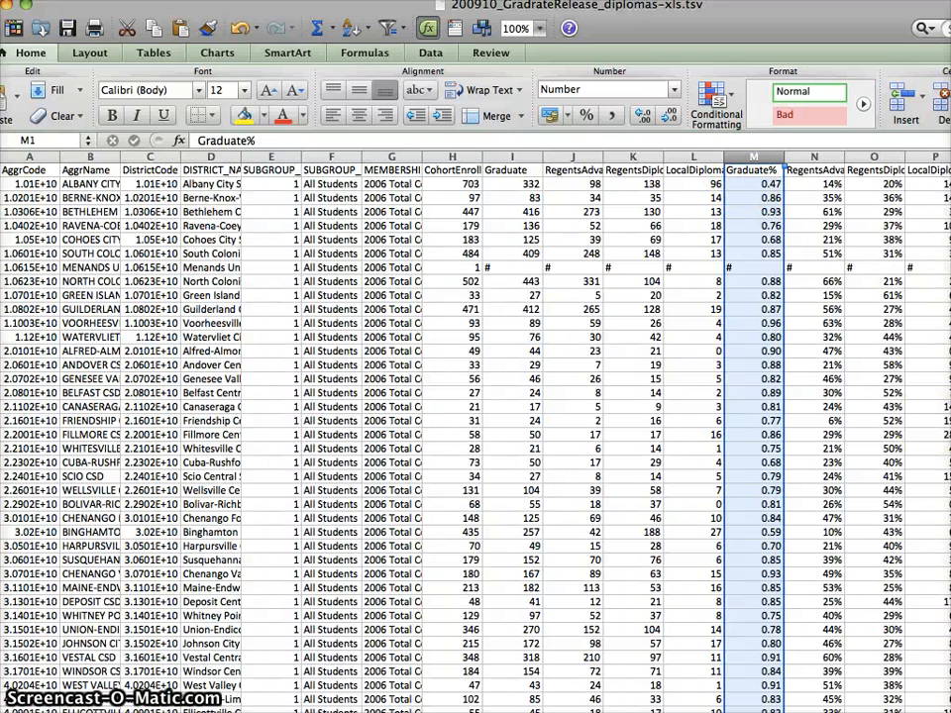
{"action": "mouse_move", "coordinate": [950, 712]}
{"action": "left_mouse_down"}
{"action": "mouse_move", "coordinate": [927, 711]}
{"action": "mouse_move", "coordinate": [948, 701]}
{"action": "mouse_move", "coordinate": [940, 704]}
{"action": "left_mouse_up"}
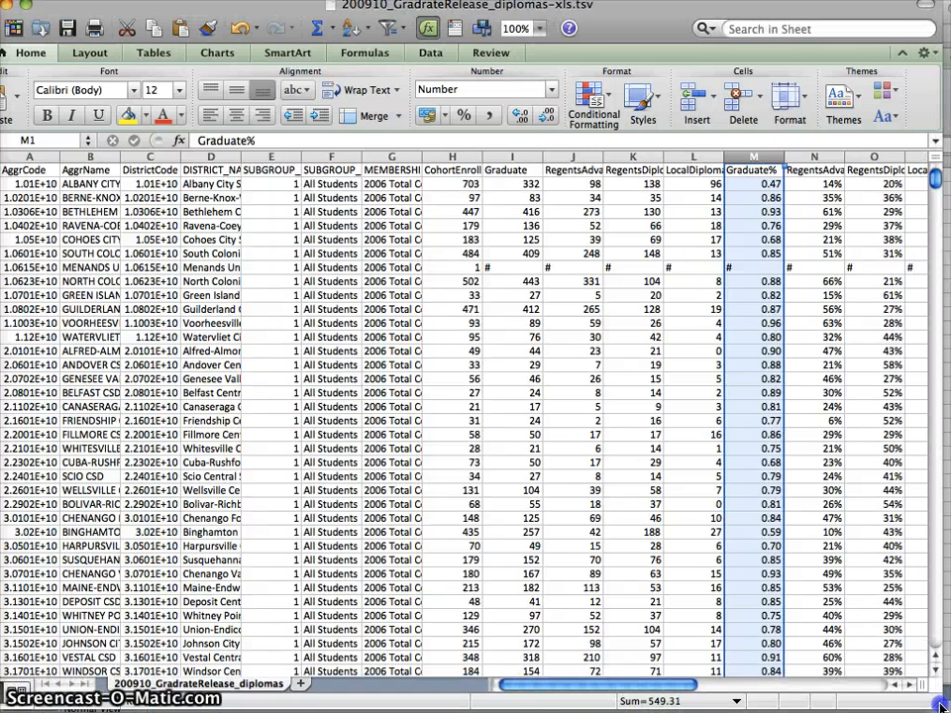
{"action": "left_click", "coordinate": [762, 239]}
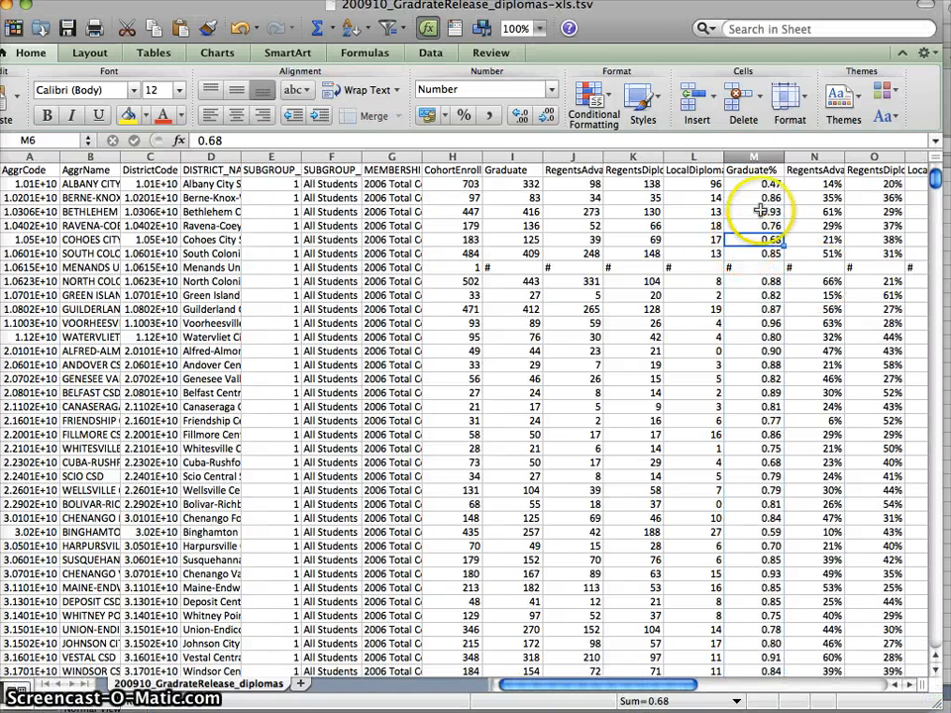
Start an AVERAGE formula in cell M690, just below the Graduate% data, with the last value M689 as its reference.
{"action": "left_click", "coordinate": [936, 322]}
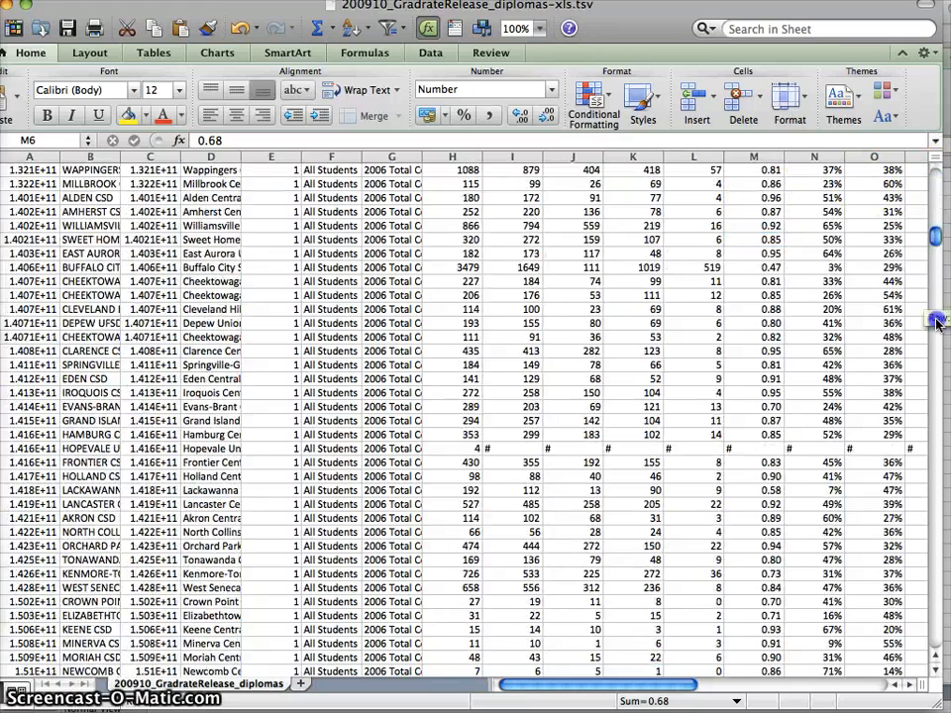
{"action": "left_click_drag", "start_coordinate": [937, 322], "coordinate": [936, 618]}
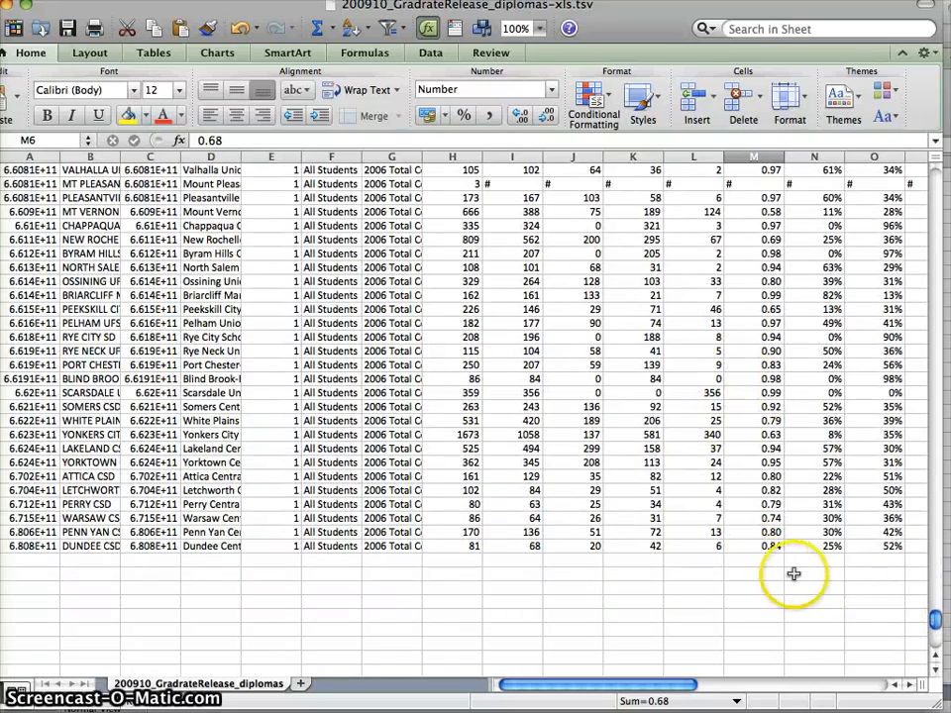
{"action": "left_click", "coordinate": [759, 563]}
{"action": "type", "text": "="}
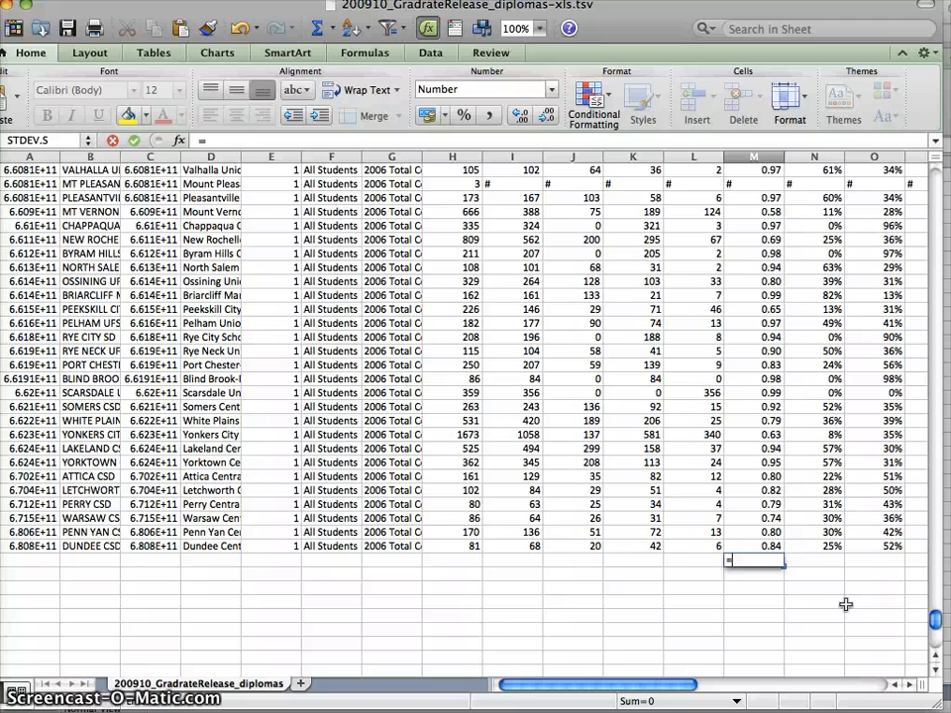
{"action": "type", "text": "AV"}
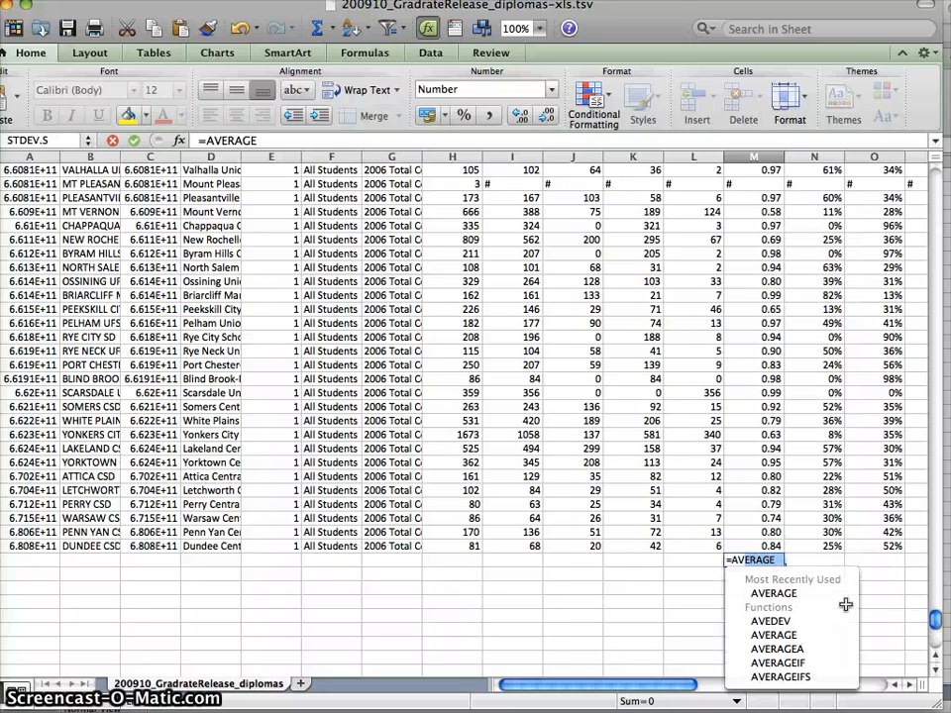
{"action": "type", "text": "ERAGE"}
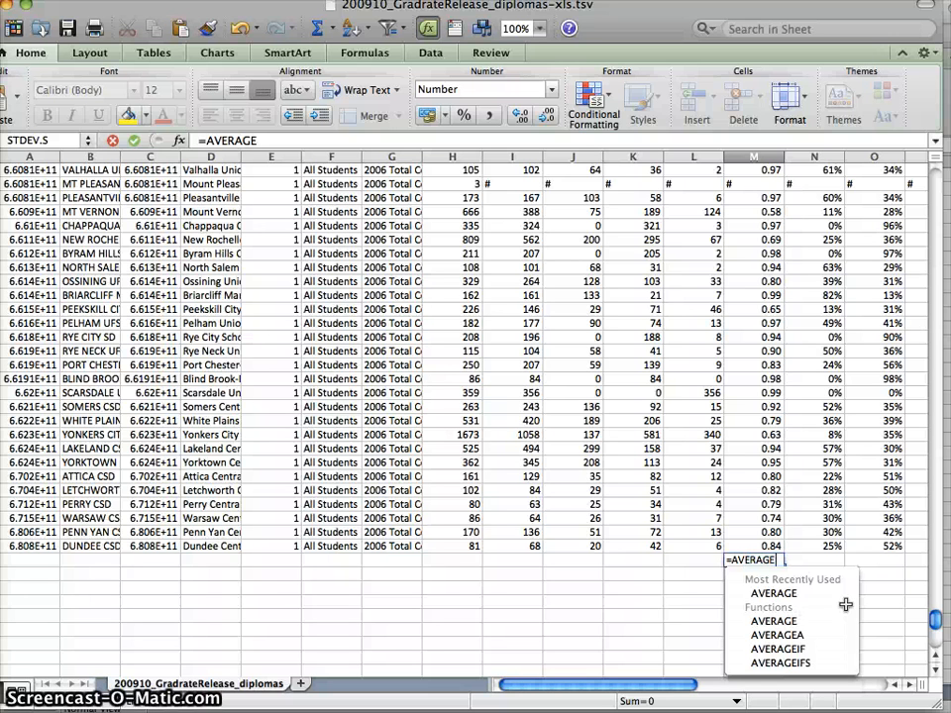
{"action": "type", "text": "(M"}
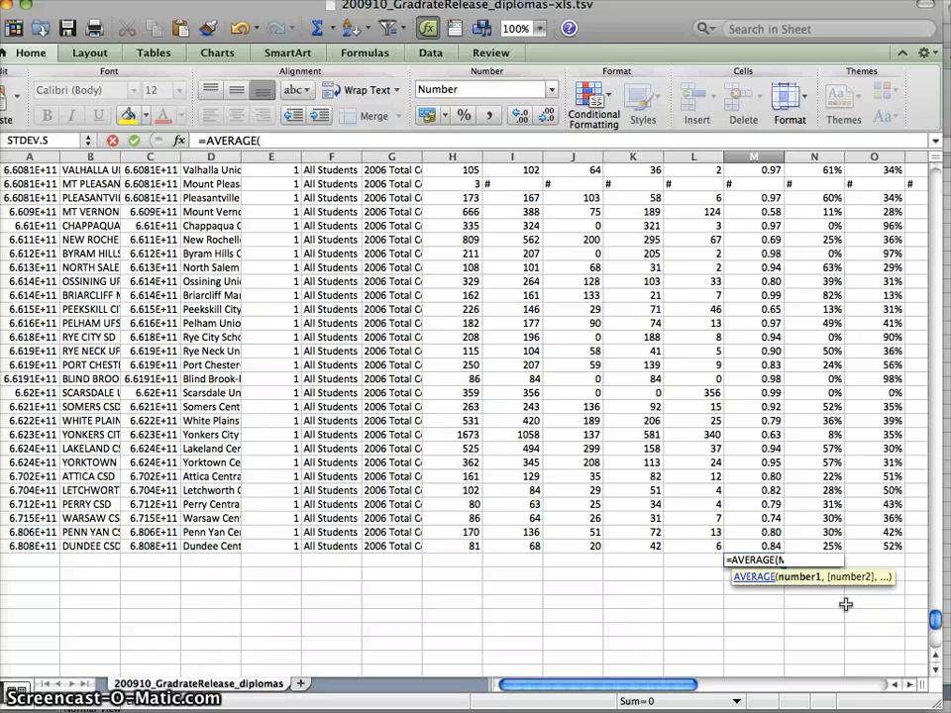
{"action": "key", "text": "Up"}
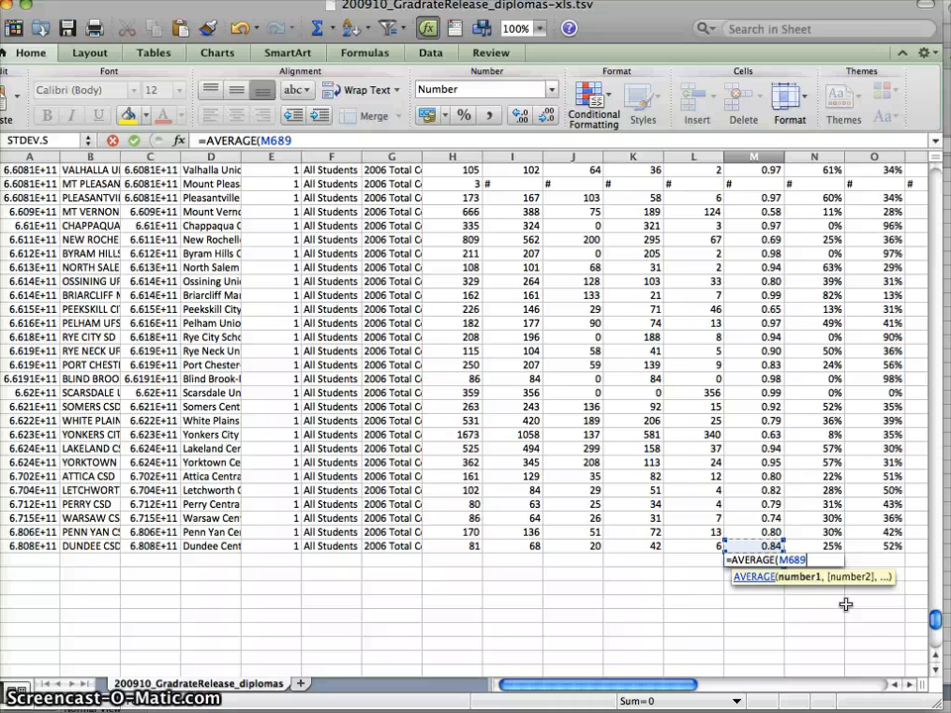
{"action": "left_click", "coordinate": [855, 603]}
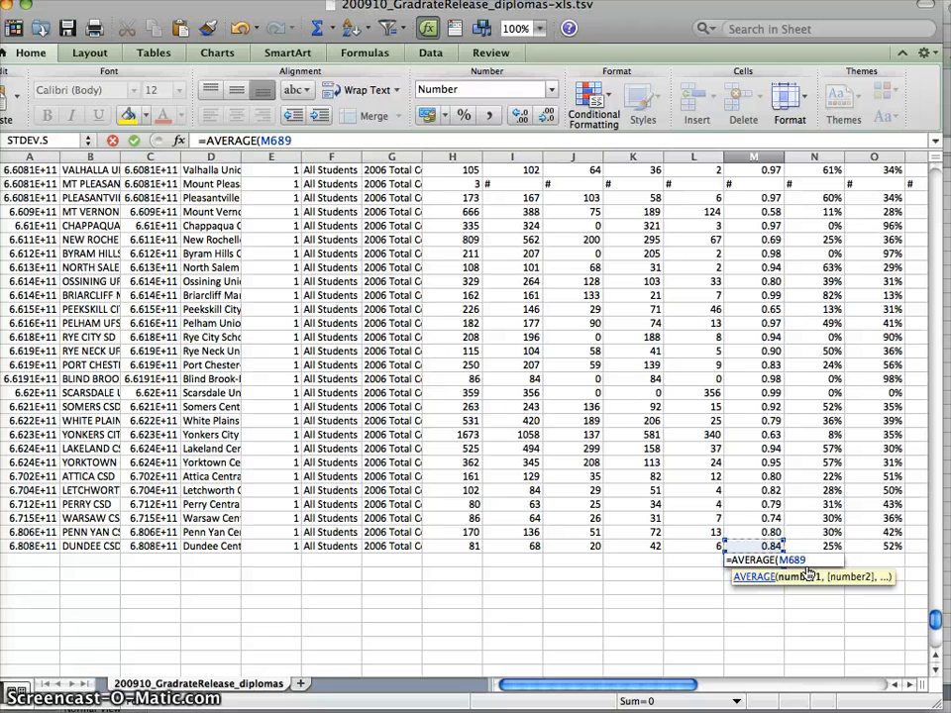
Extend the AVERAGE formula's range to M2:M689, enter it, and move to the cell below, M691.
{"action": "left_click_drag", "start_coordinate": [937, 620], "coordinate": [935, 401]}
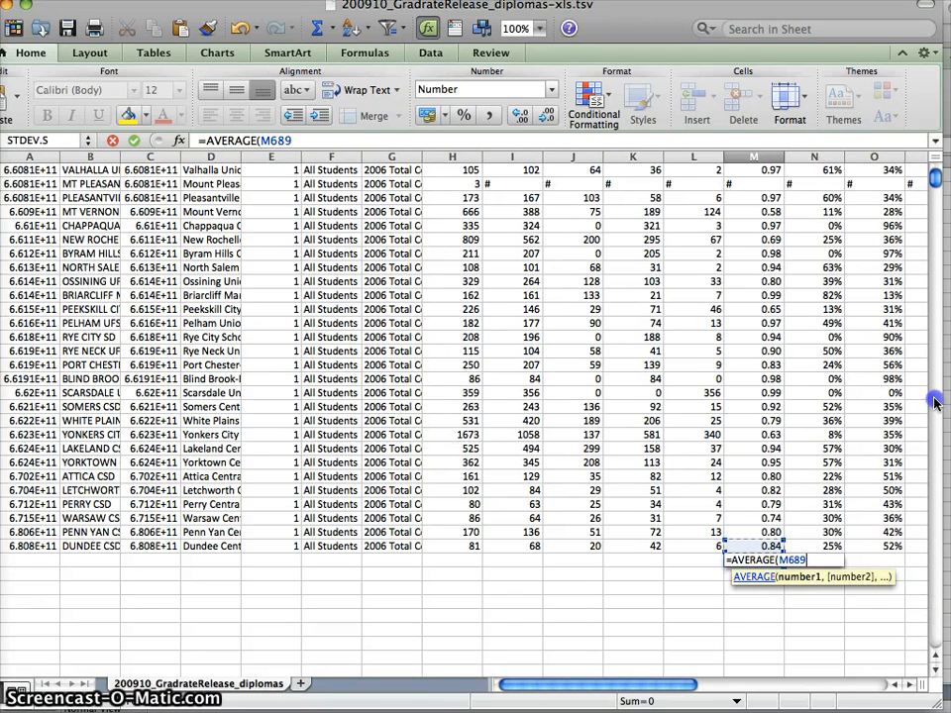
{"action": "left_click", "coordinate": [937, 188]}
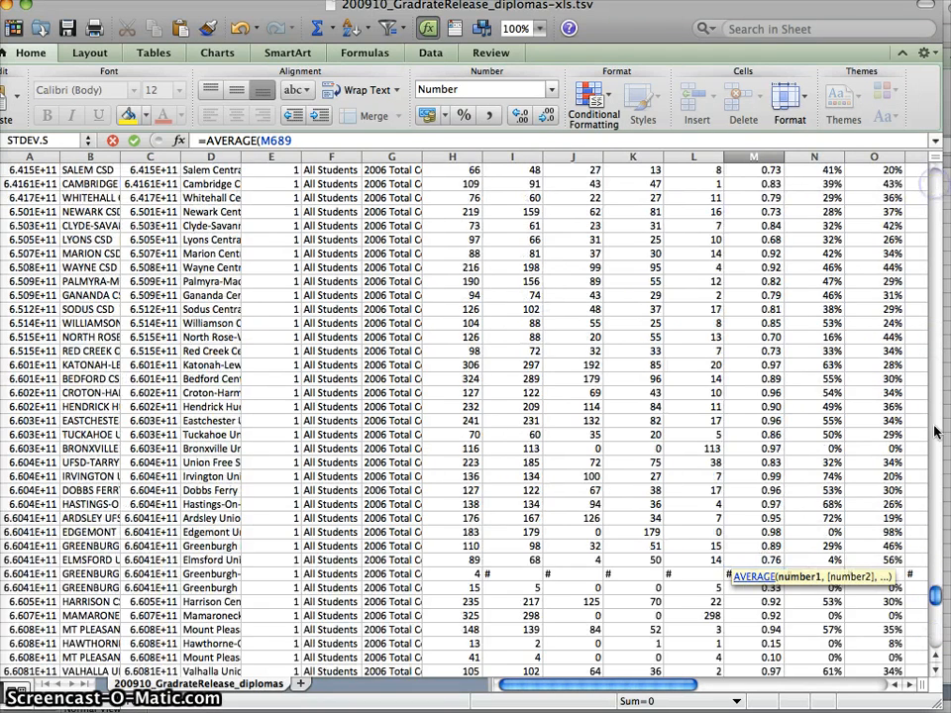
{"action": "left_click_drag", "start_coordinate": [935, 598], "coordinate": [932, 528]}
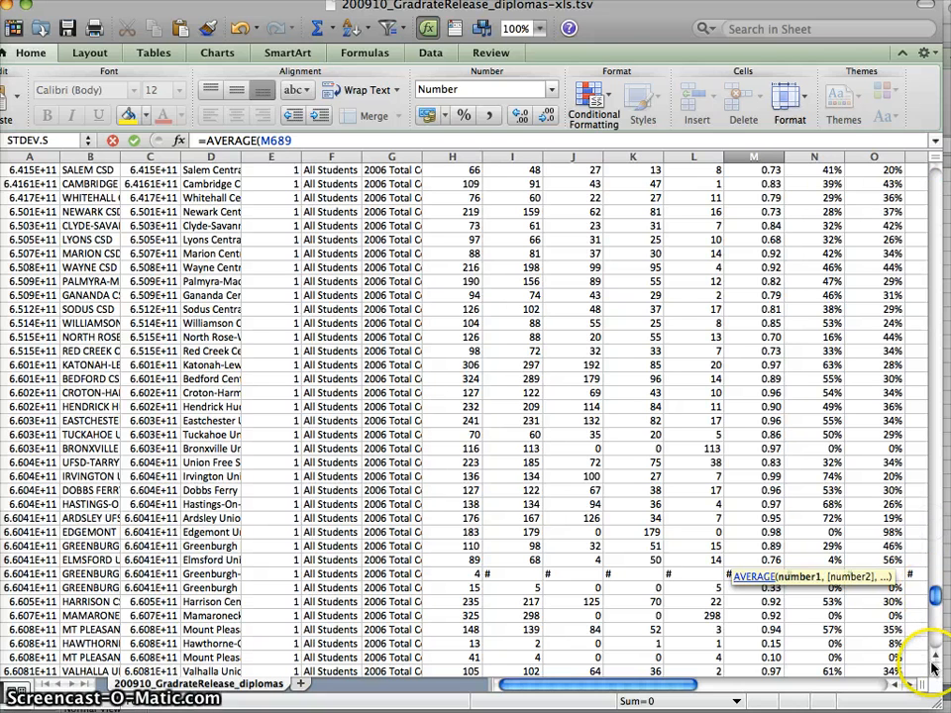
{"action": "left_click_drag", "start_coordinate": [935, 600], "coordinate": [936, 576]}
{"action": "left_click_drag", "start_coordinate": [942, 502], "coordinate": [942, 500]}
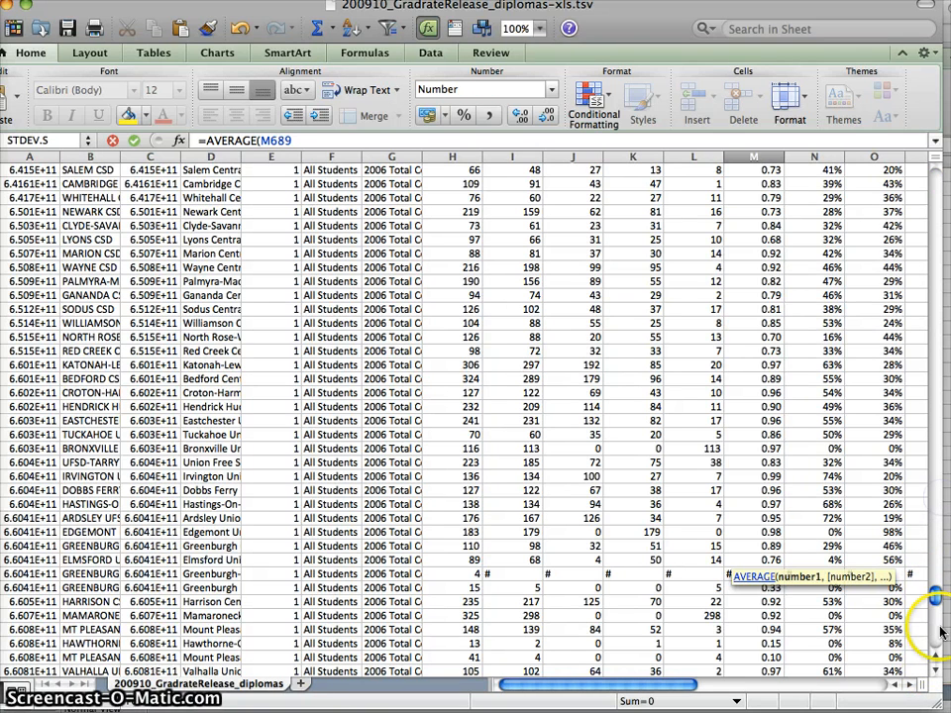
{"action": "left_click", "coordinate": [936, 655]}
{"action": "left_click_drag", "start_coordinate": [936, 597], "coordinate": [911, 156]}
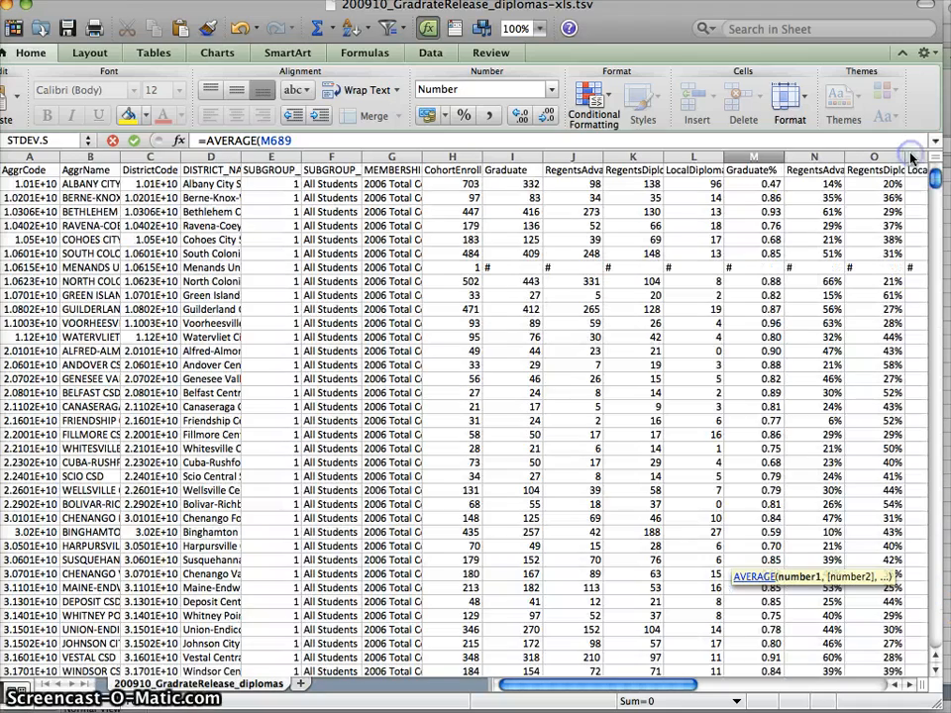
{"action": "left_click", "coordinate": [756, 183], "text": "shift"}
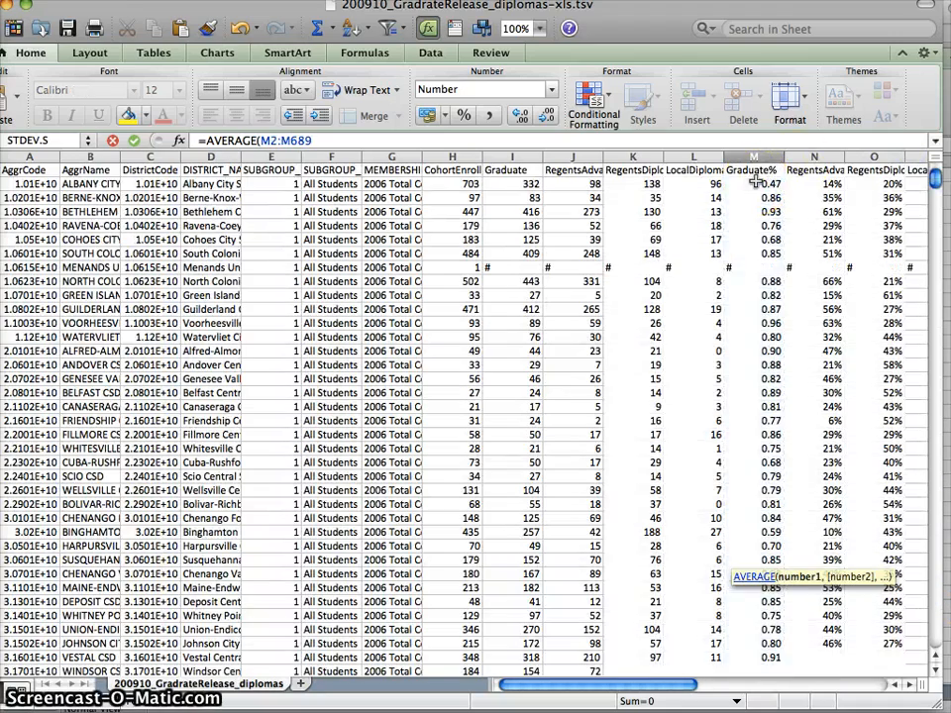
{"action": "key", "text": "Return"}
{"action": "left_click", "coordinate": [753, 644]}
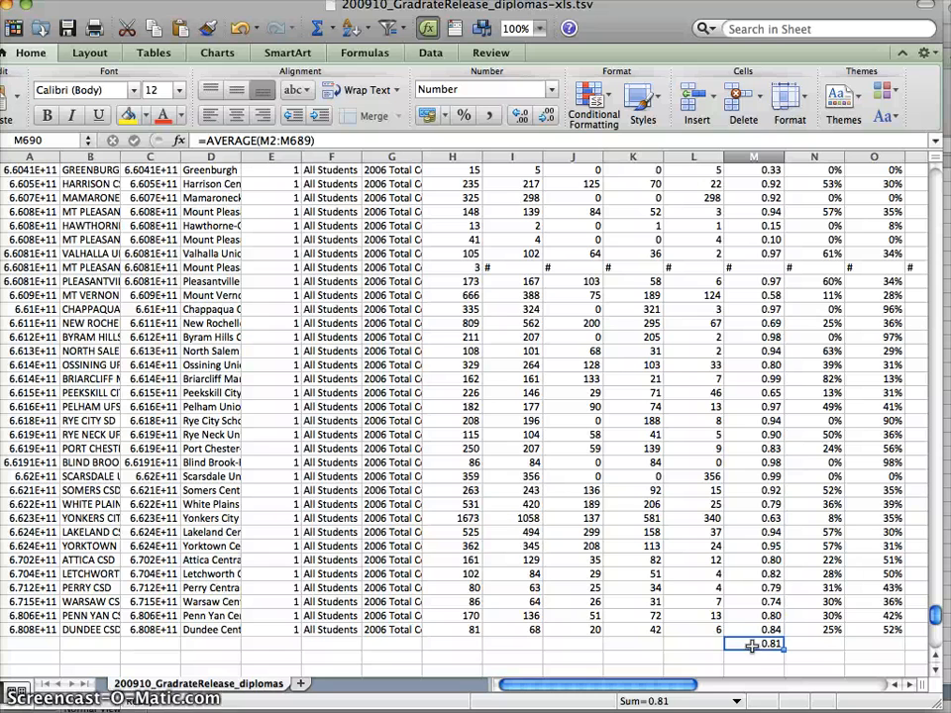
{"action": "key", "text": "Down"}
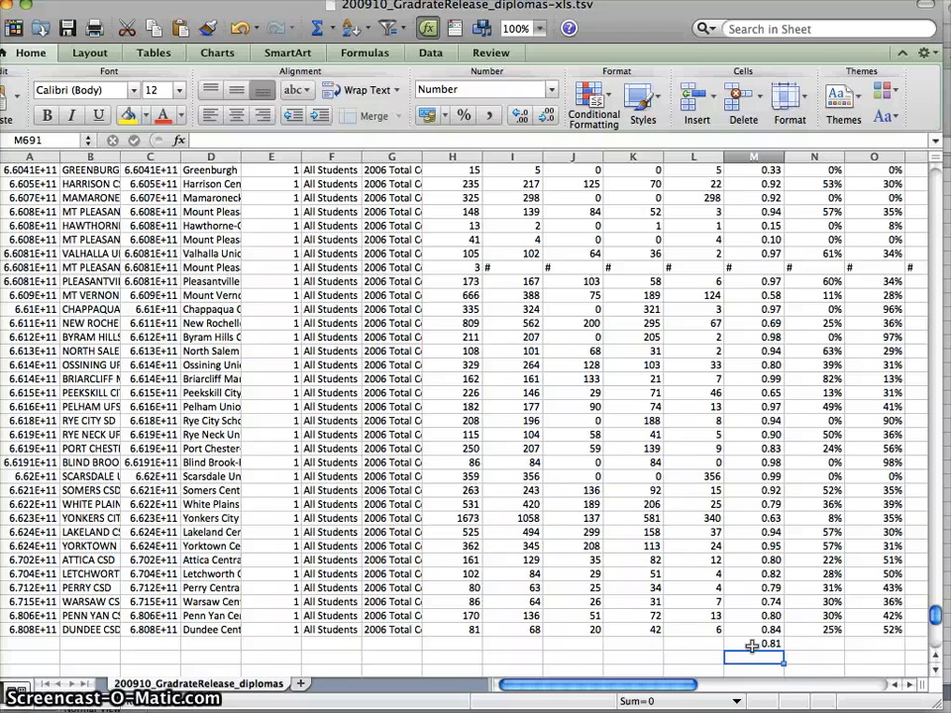
Switch to the browser and compare the Wikimedia Commons normal distribution chart with the Graduate% histogram in Google Refine.
{"action": "key", "text": "F3"}
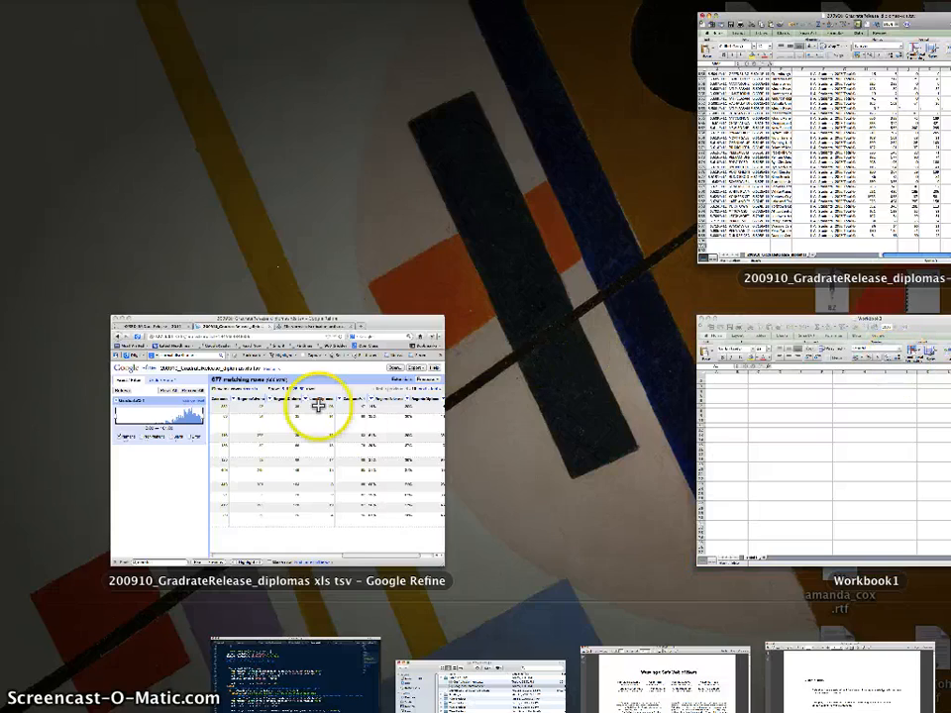
{"action": "left_click", "coordinate": [318, 405]}
{"action": "left_click", "coordinate": [560, 31]}
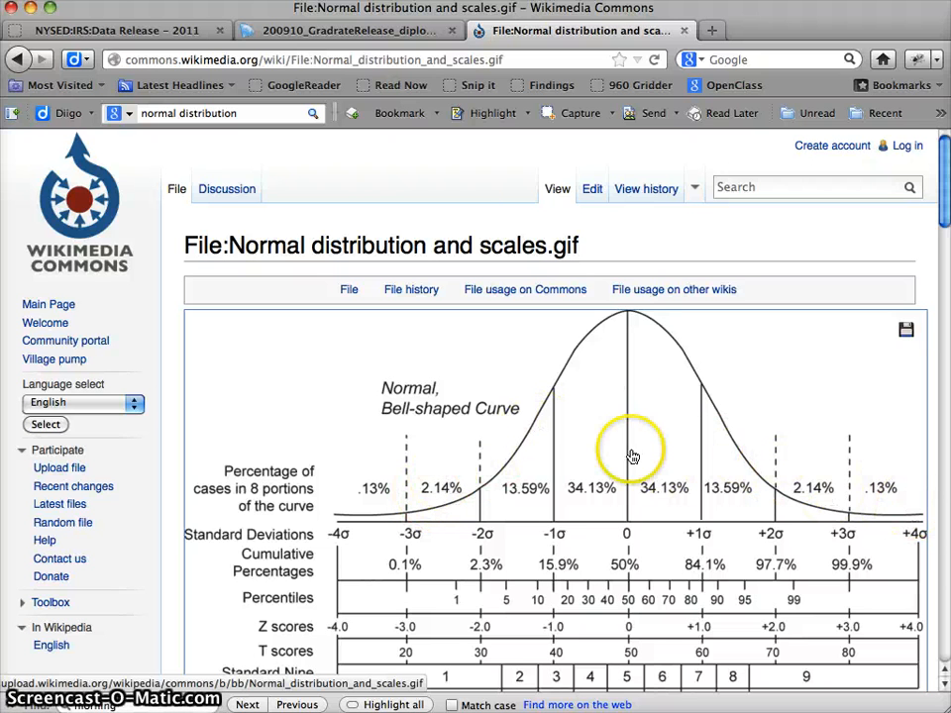
{"action": "left_click", "coordinate": [342, 30]}
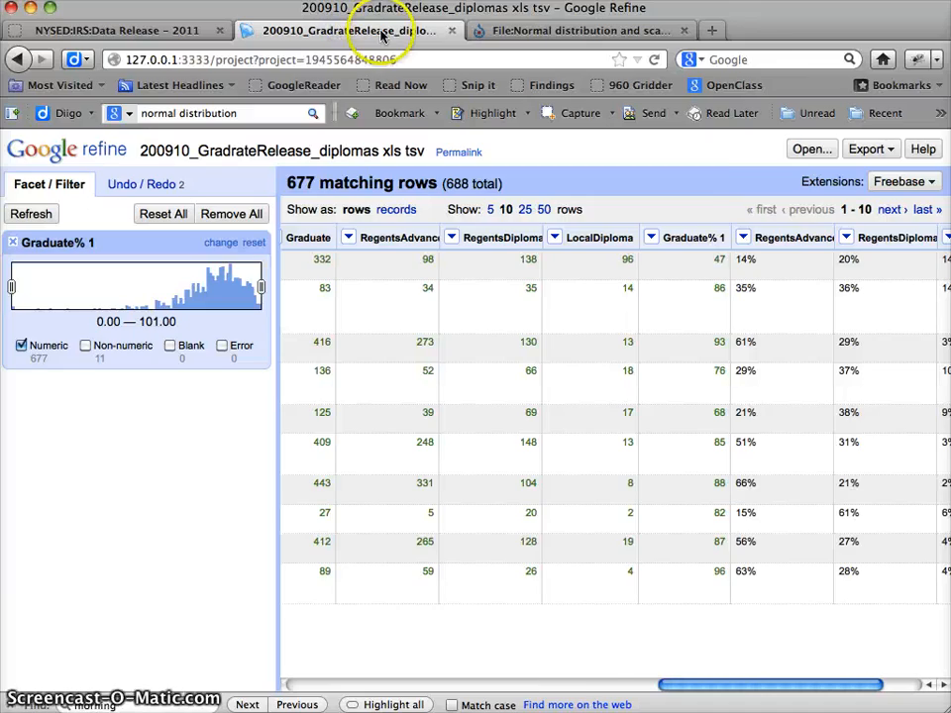
Switch to the graduation workbook in Excel and enter =STDEV.S in cell M691, directly below the average.
{"action": "key", "text": "F9"}
{"action": "key", "text": "Right"}
{"action": "key", "text": "Right"}
{"action": "key", "text": "Up"}
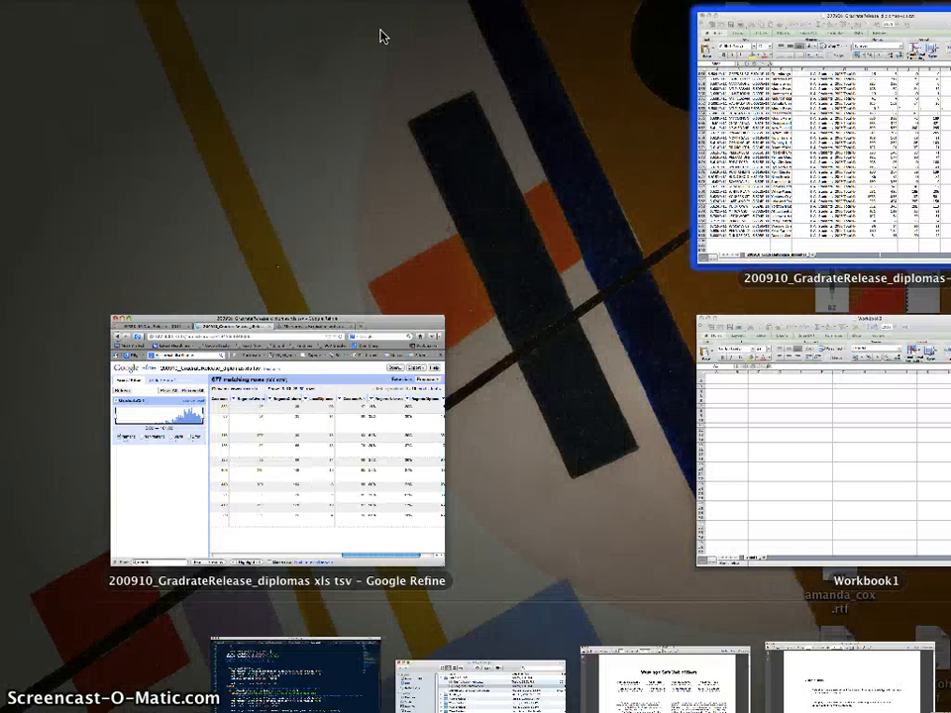
{"action": "key", "text": "Return"}
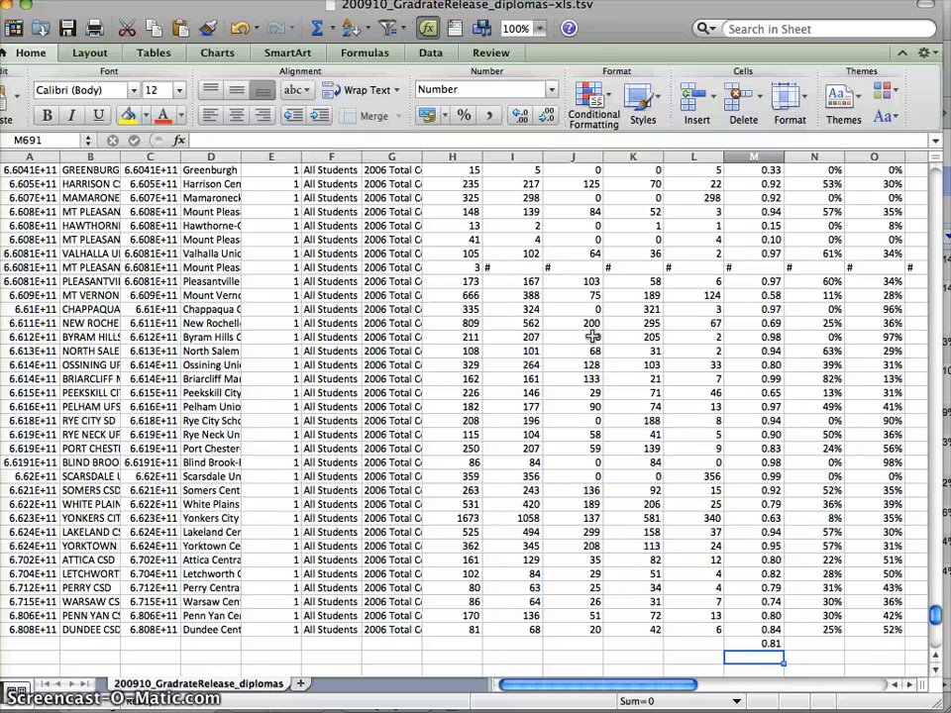
{"action": "type", "text": "=STDEV.S"}
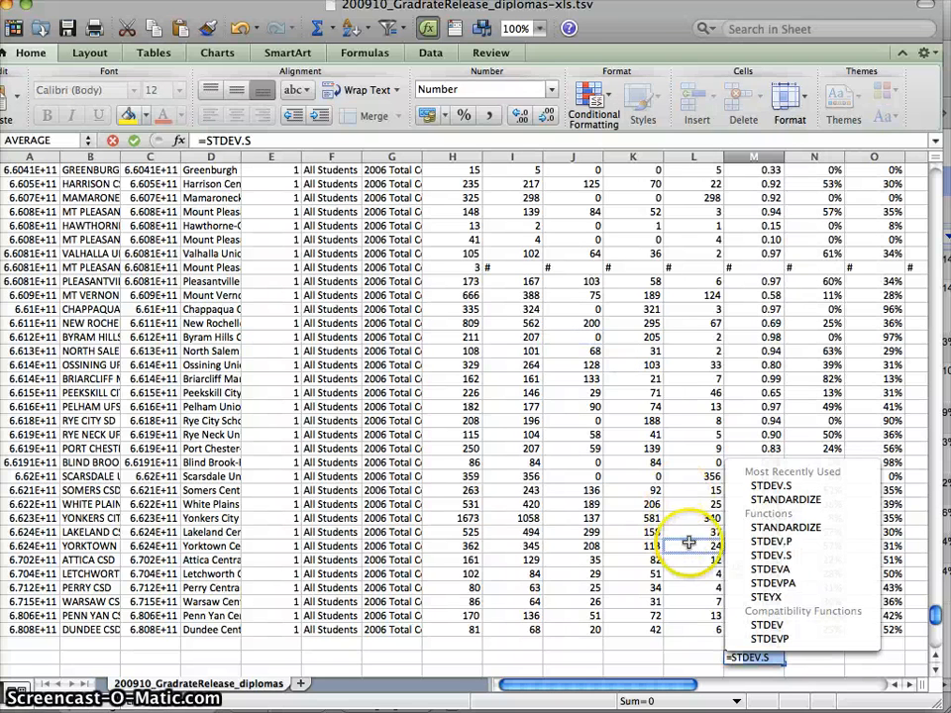
{"action": "left_click", "coordinate": [802, 489]}
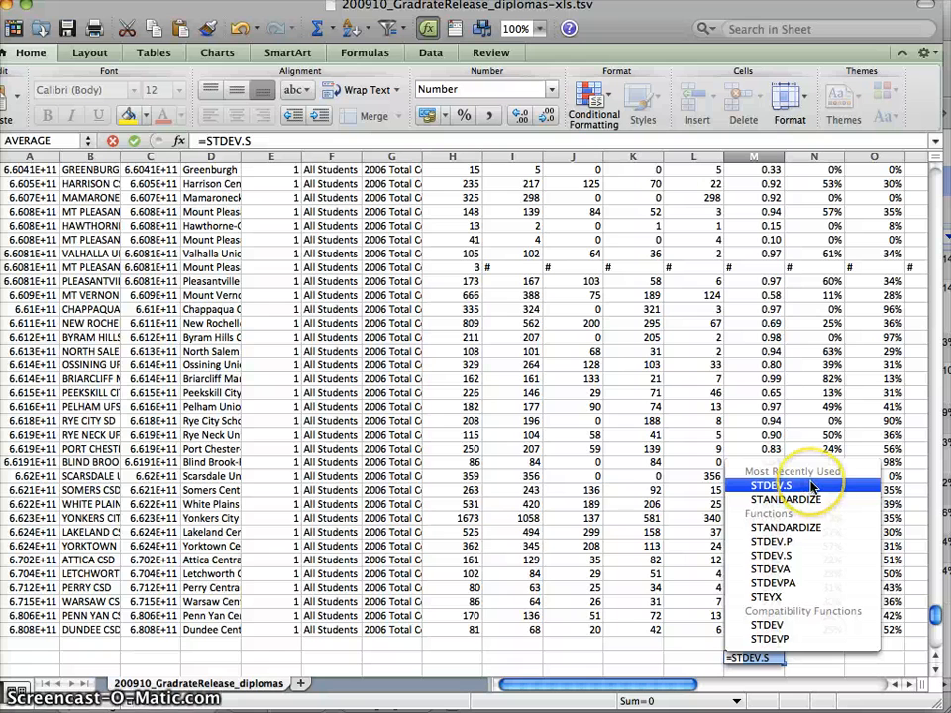
{"action": "key", "text": "Return"}
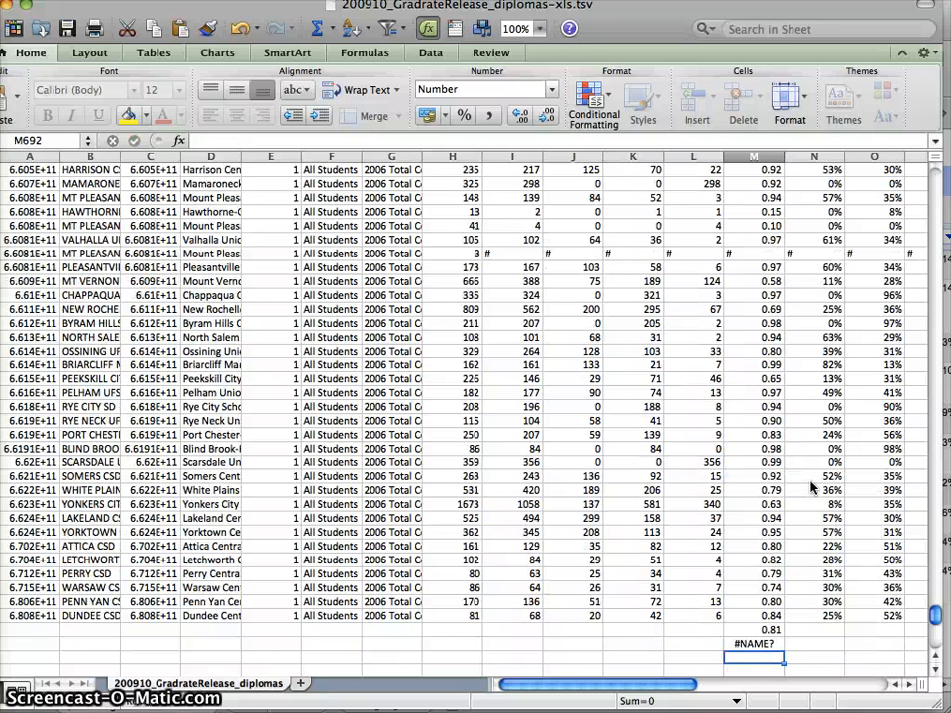
Complete the STDEV.S formula in cell M691 with the Graduate% range M2:M689.
{"action": "left_click", "coordinate": [761, 642]}
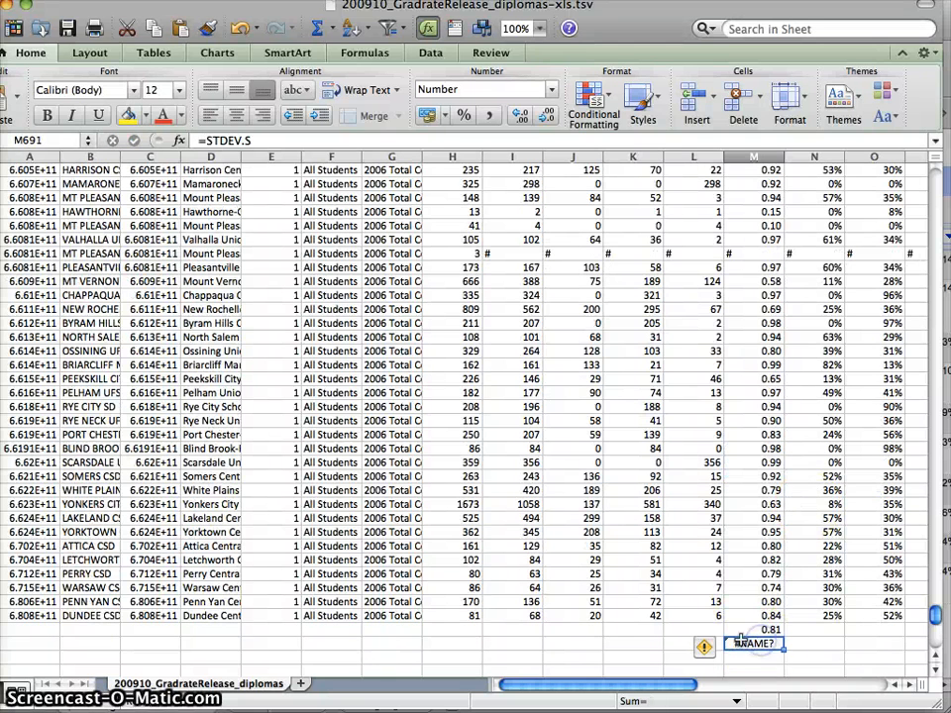
{"action": "left_click", "coordinate": [259, 141]}
{"action": "type", "text": "("}
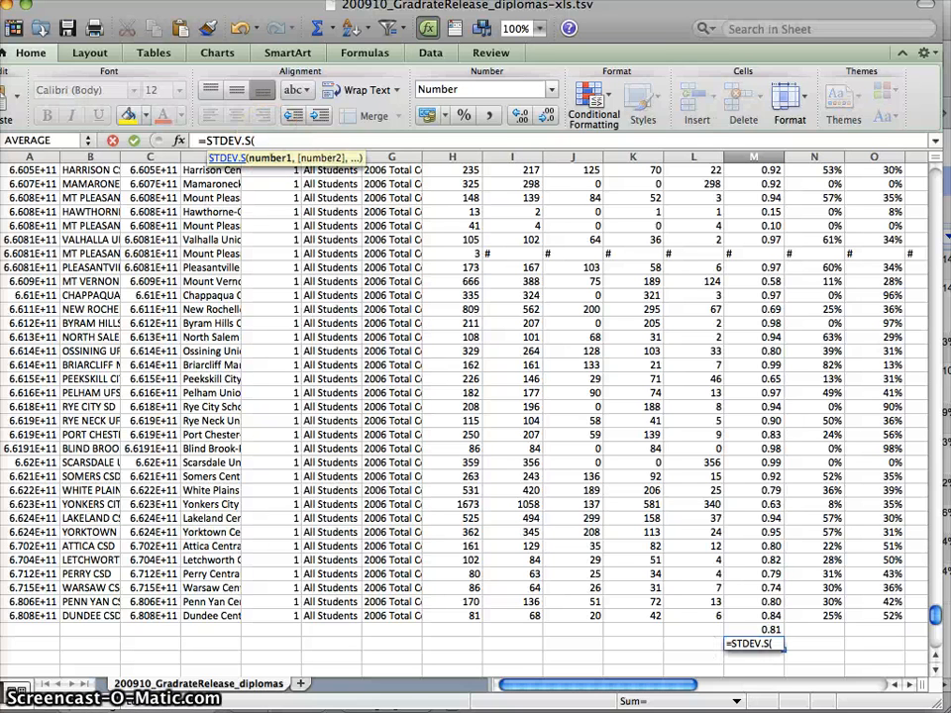
{"action": "left_click", "coordinate": [752, 615]}
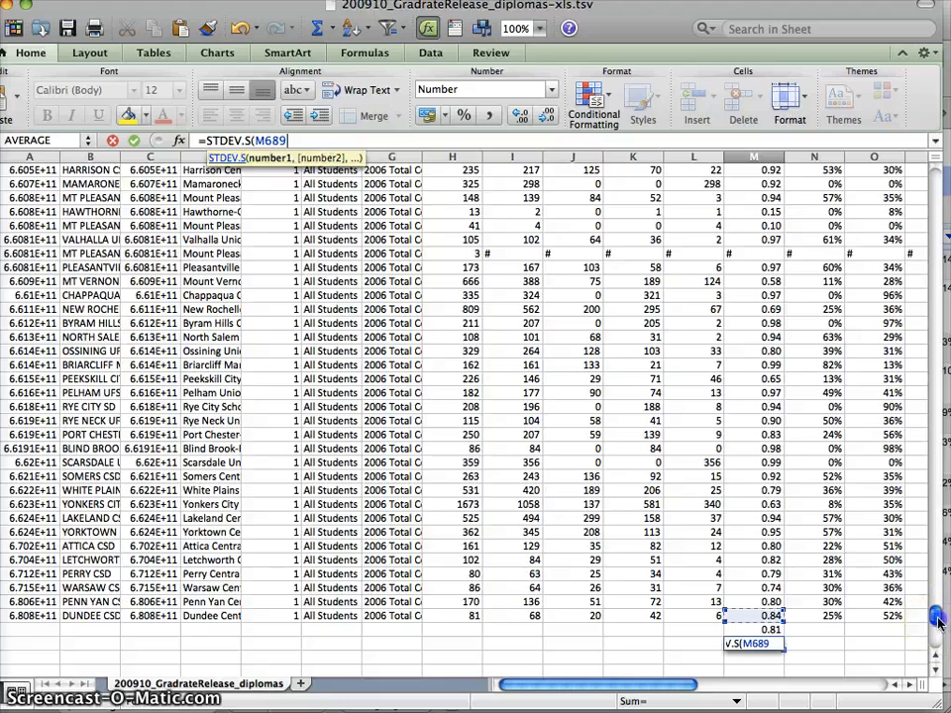
{"action": "left_click_drag", "start_coordinate": [934, 615], "coordinate": [945, 170]}
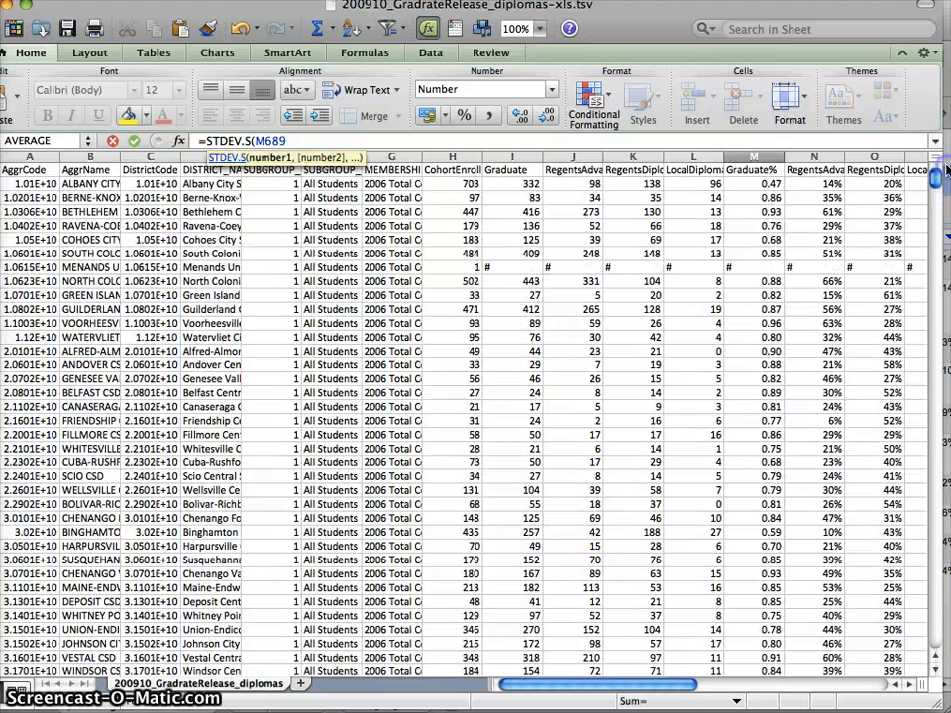
{"action": "left_click", "coordinate": [767, 183], "text": "shift"}
{"action": "key", "text": "Return"}
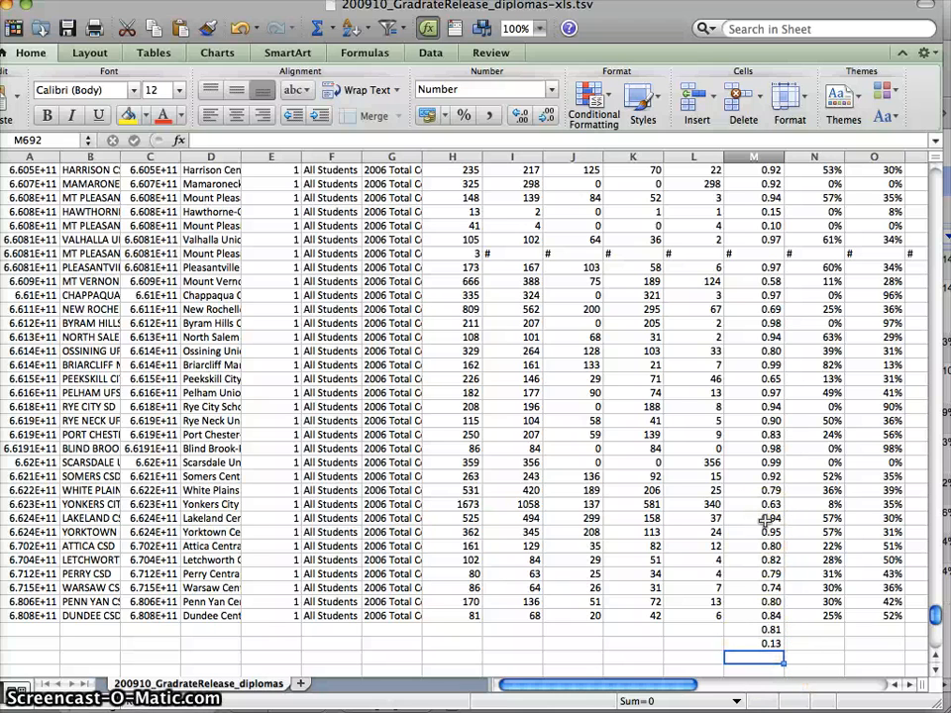
Review the standard deviation bands on the normal distribution chart in the browser, and return to the standard deviation cell M691 in Excel.
{"action": "key", "text": "F9"}
{"action": "left_click", "coordinate": [367, 445]}
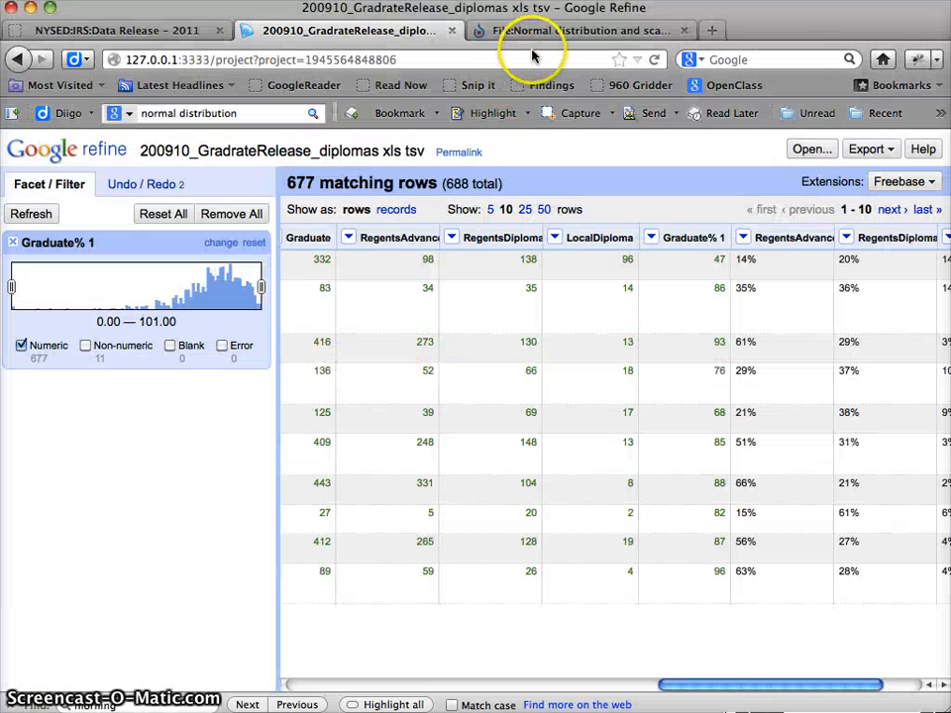
{"action": "left_click", "coordinate": [536, 30]}
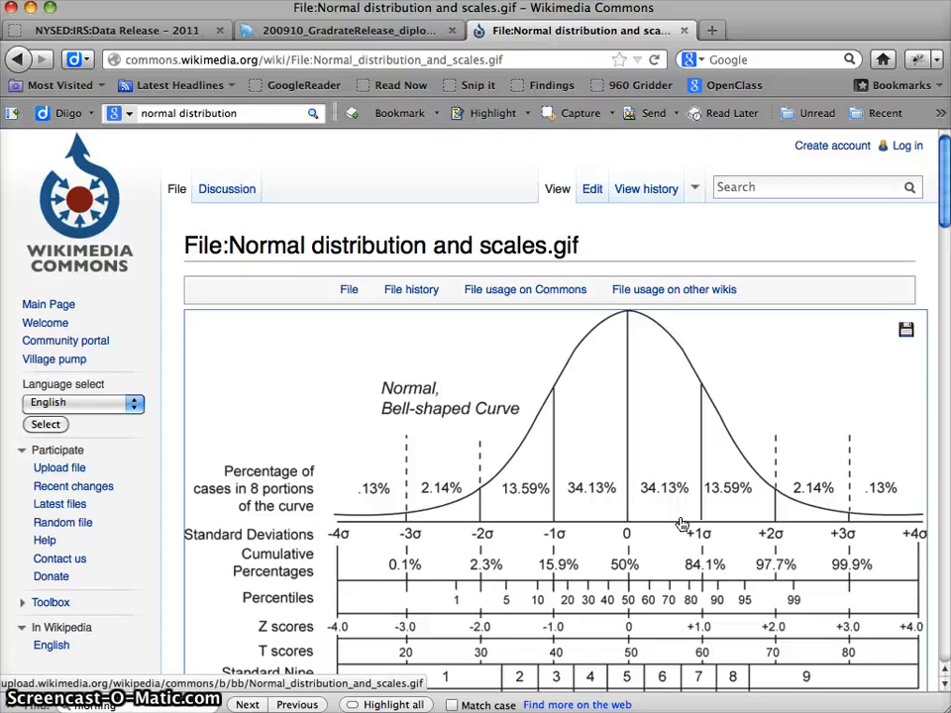
{"action": "key", "text": "F9"}
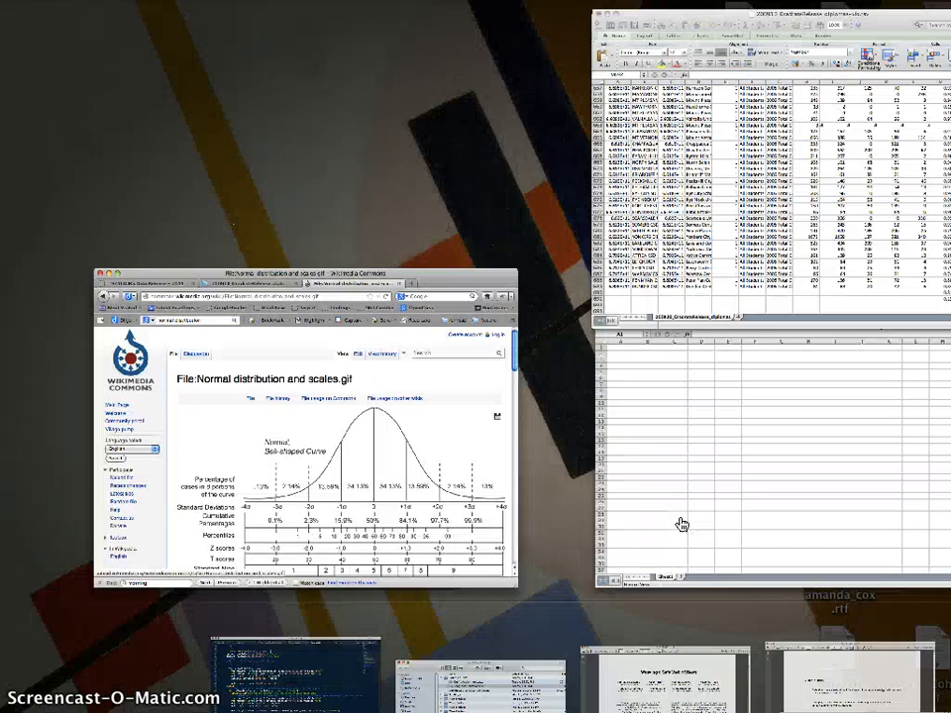
{"action": "left_click", "coordinate": [813, 214]}
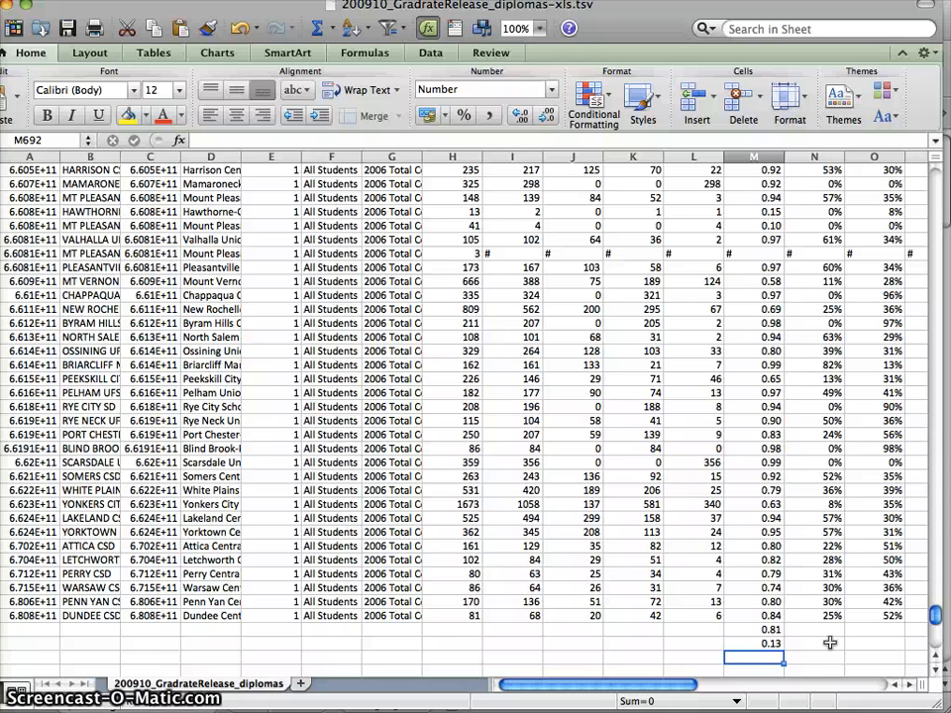
{"action": "left_click", "coordinate": [756, 643]}
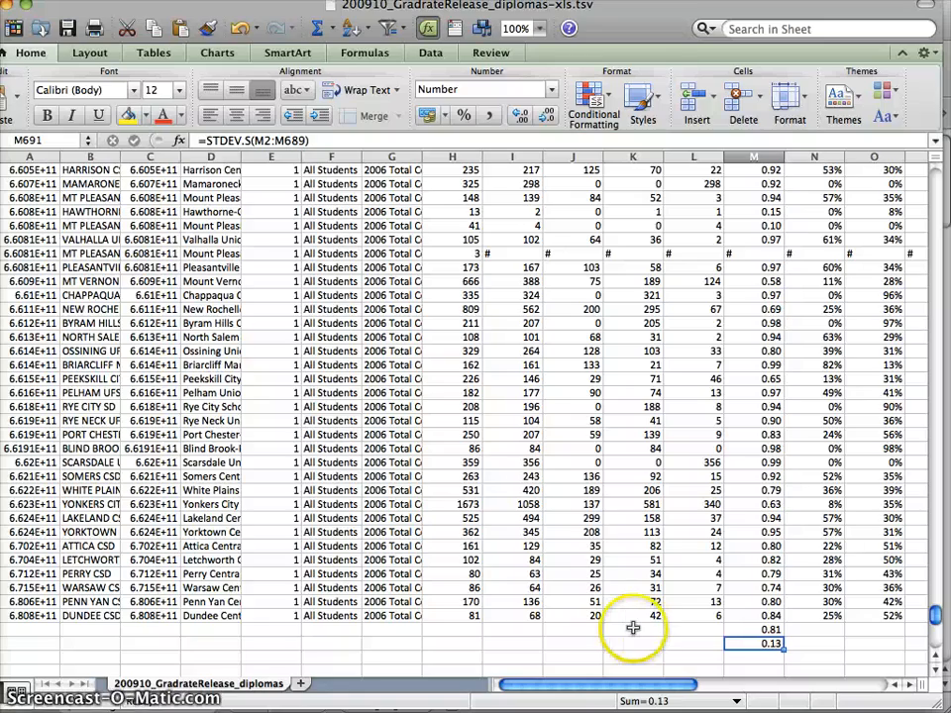
Switch to Google Refine in the browser and narrow the Graduate% 1 facet to the range 68.00 to 94.00.
{"action": "key", "text": "F9"}
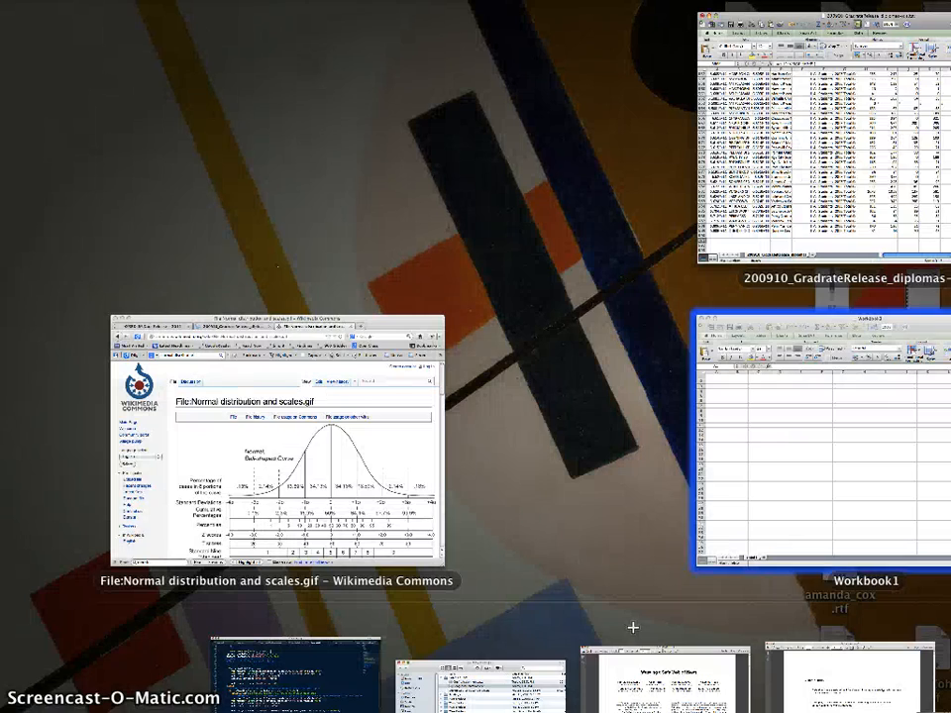
{"action": "left_click", "coordinate": [388, 434]}
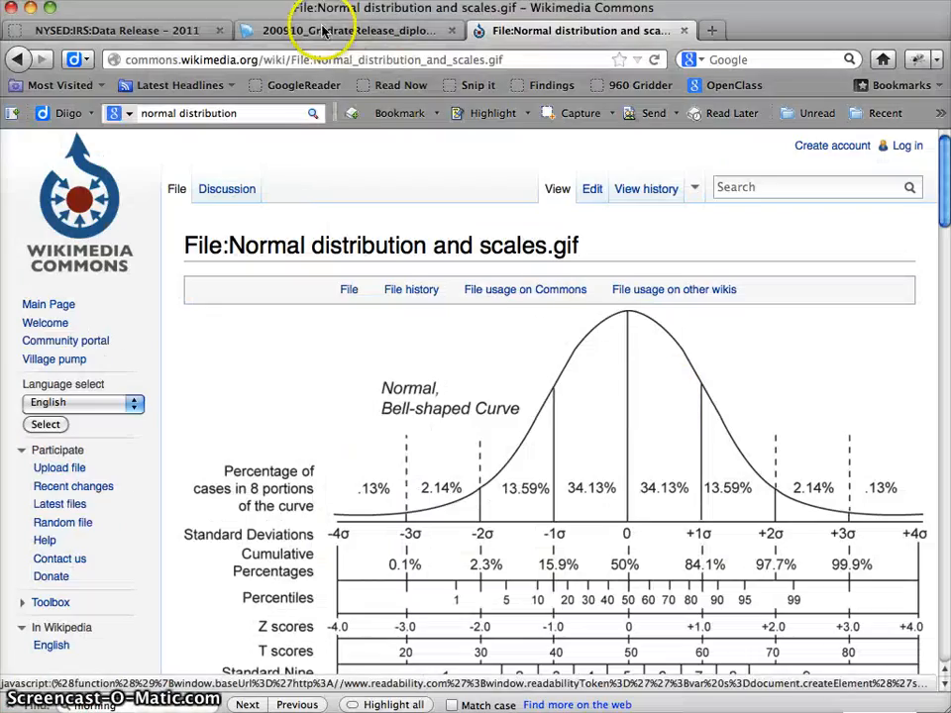
{"action": "left_click", "coordinate": [256, 29]}
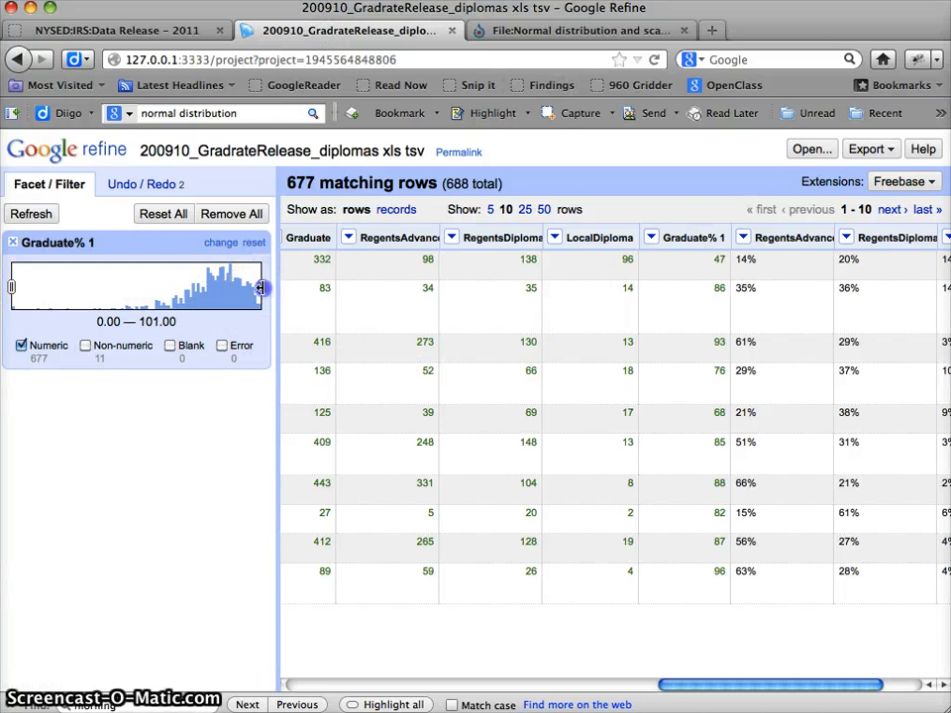
{"action": "left_click_drag", "start_coordinate": [260, 287], "coordinate": [211, 288]}
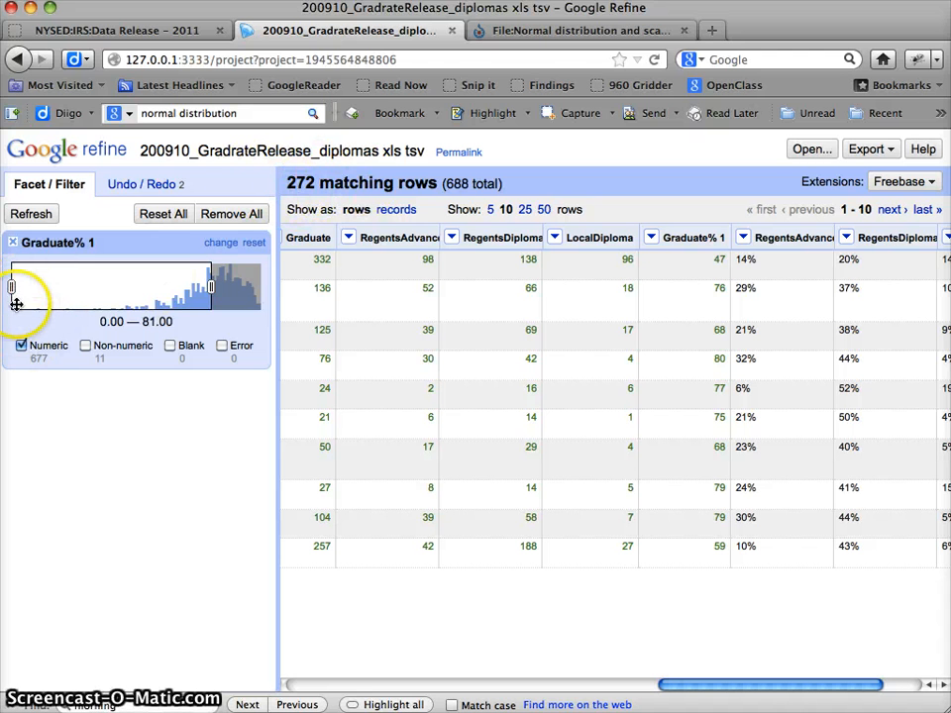
{"action": "left_click_drag", "start_coordinate": [101, 294], "coordinate": [180, 313]}
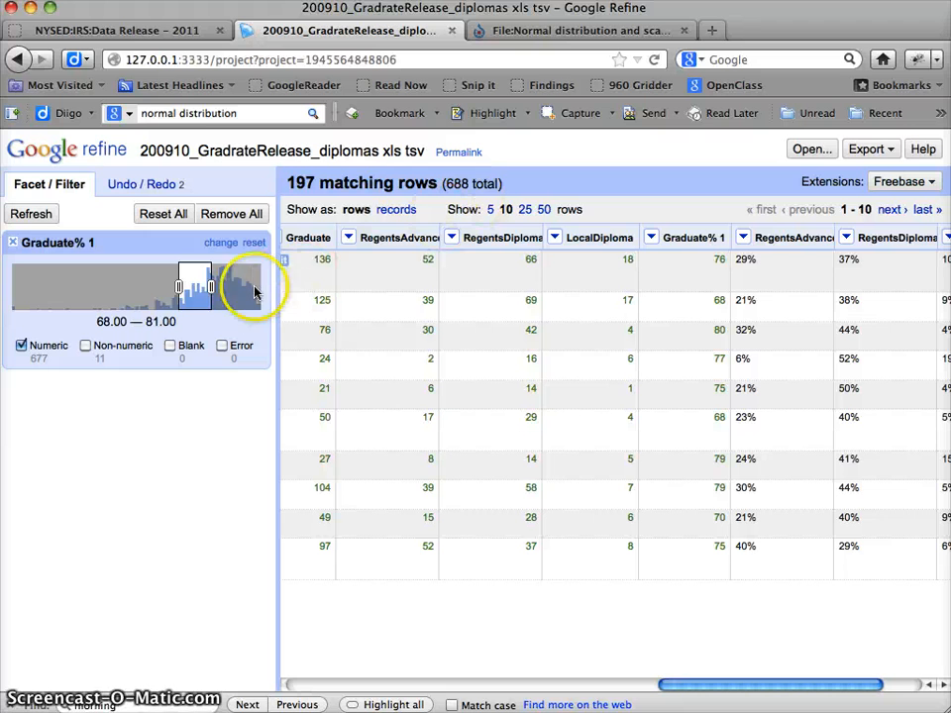
{"action": "left_click_drag", "start_coordinate": [210, 288], "coordinate": [243, 288]}
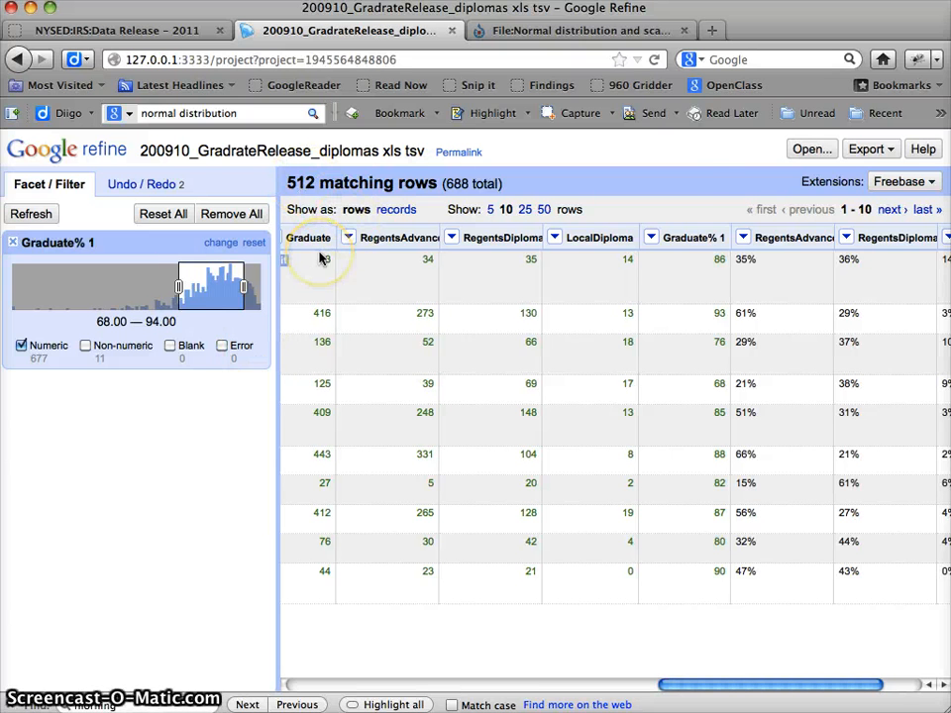
Switch back to the graduation workbook in Excel and start a formula in the empty cell L692.
{"action": "key", "text": "F3"}
{"action": "key", "text": "Right"}
{"action": "key", "text": "Right"}
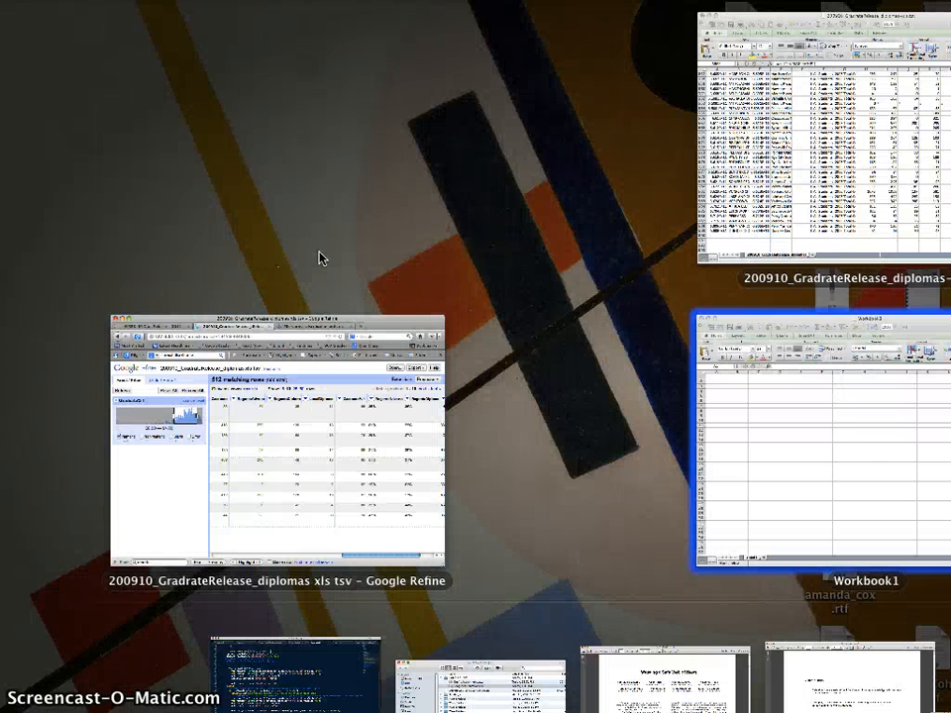
{"action": "key", "text": "Left"}
{"action": "key", "text": "Right"}
{"action": "left_click", "coordinate": [823, 89]}
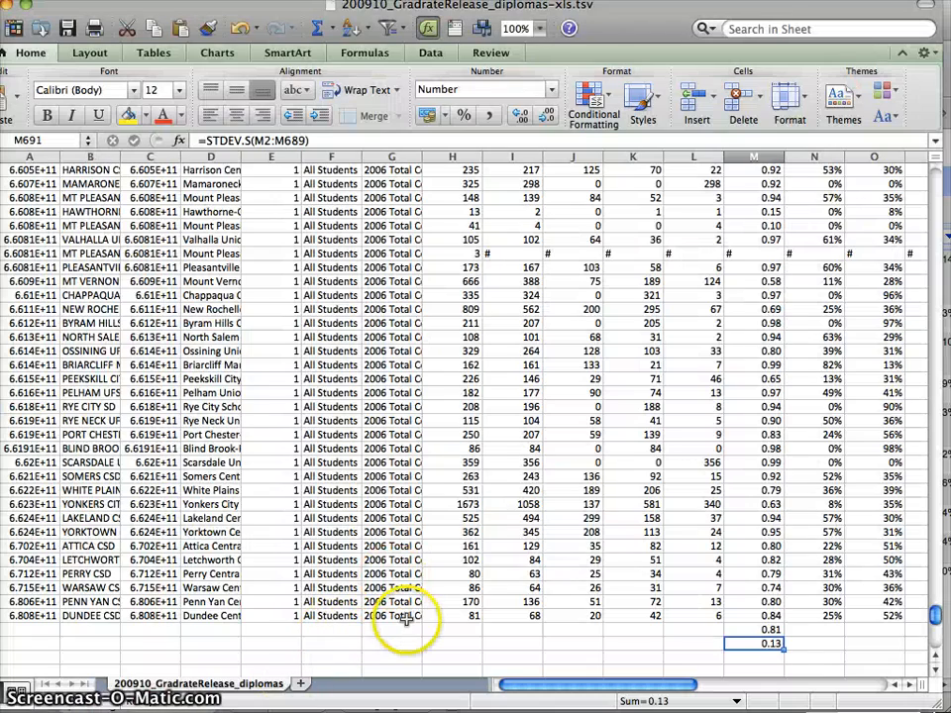
{"action": "key", "text": "Return"}
{"action": "key", "text": "Left"}
{"action": "type", "text": "="}
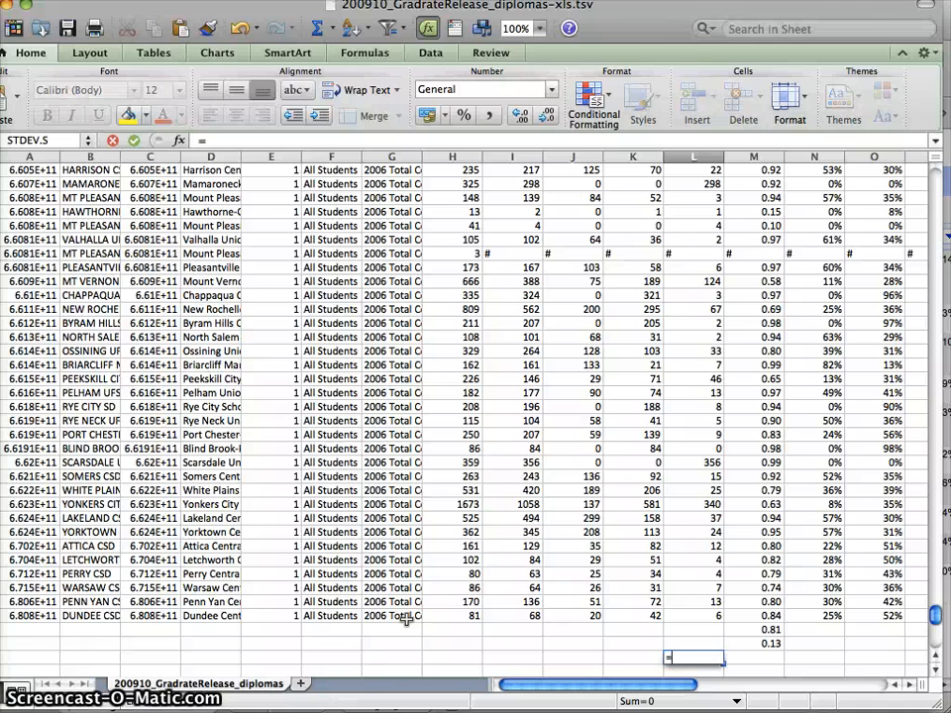
Recheck the matching row count in Google Refine, and complete the formula in Excel cell L692 as =512/688.
{"action": "key", "text": "F9"}
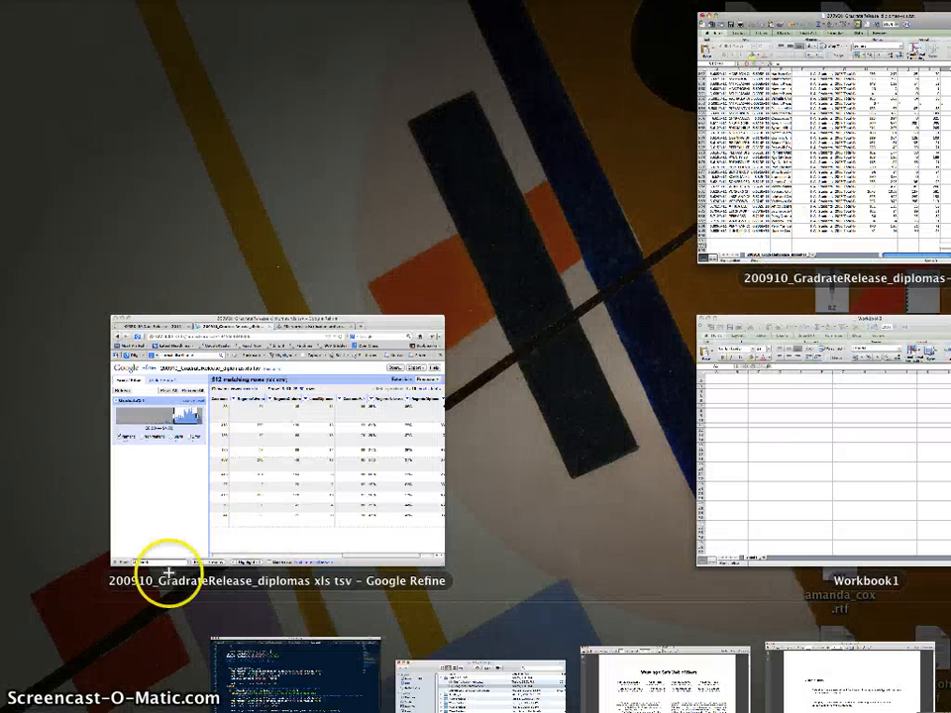
{"action": "left_click", "coordinate": [180, 495]}
{"action": "key", "text": "F9"}
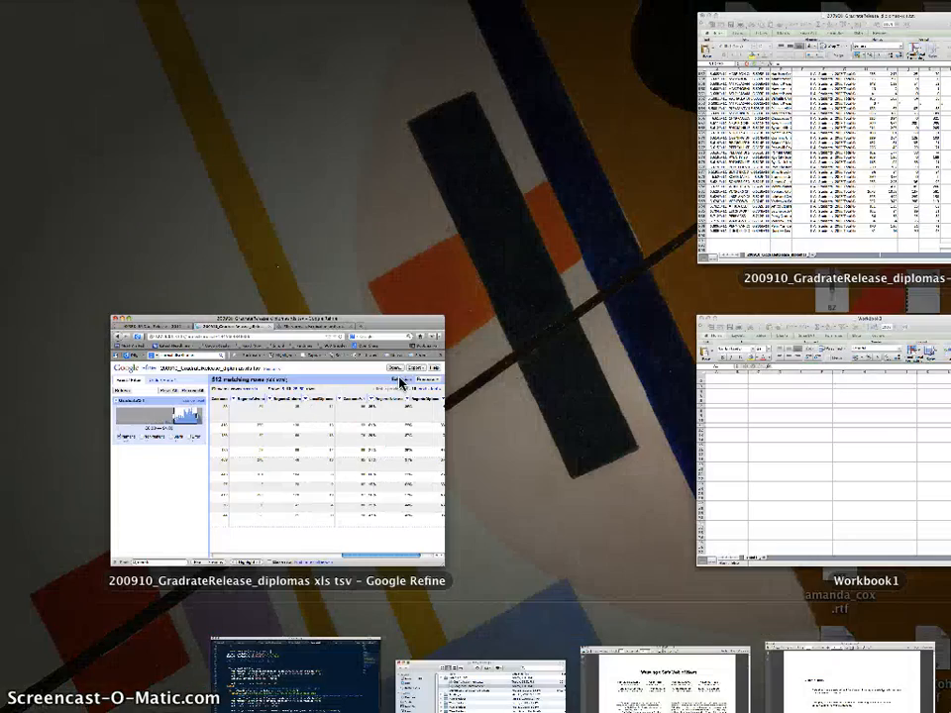
{"action": "left_click", "coordinate": [738, 241]}
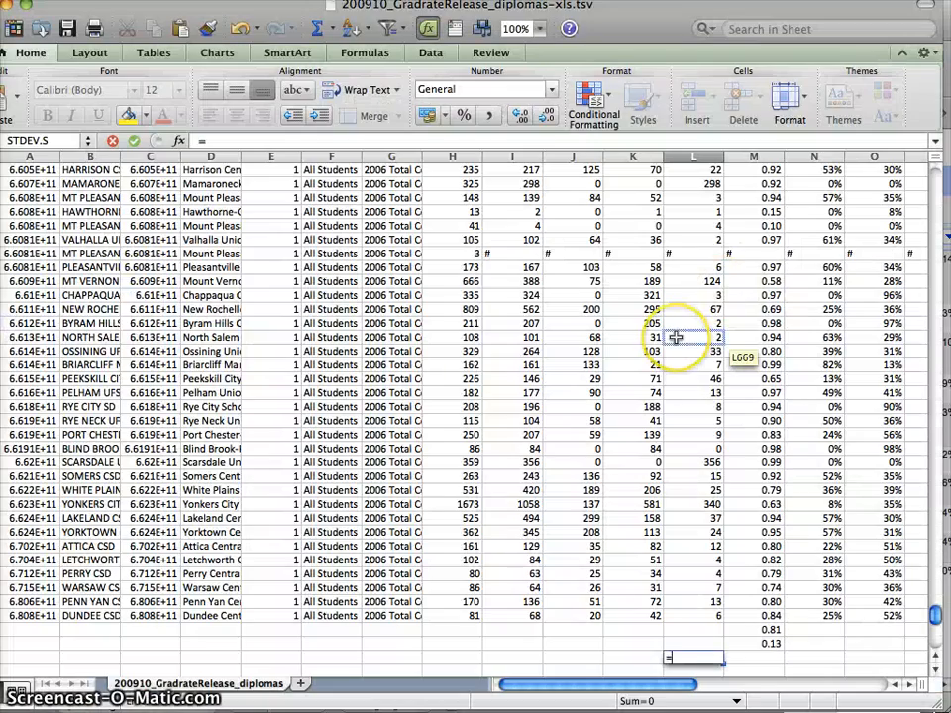
{"action": "type", "text": "512/688"}
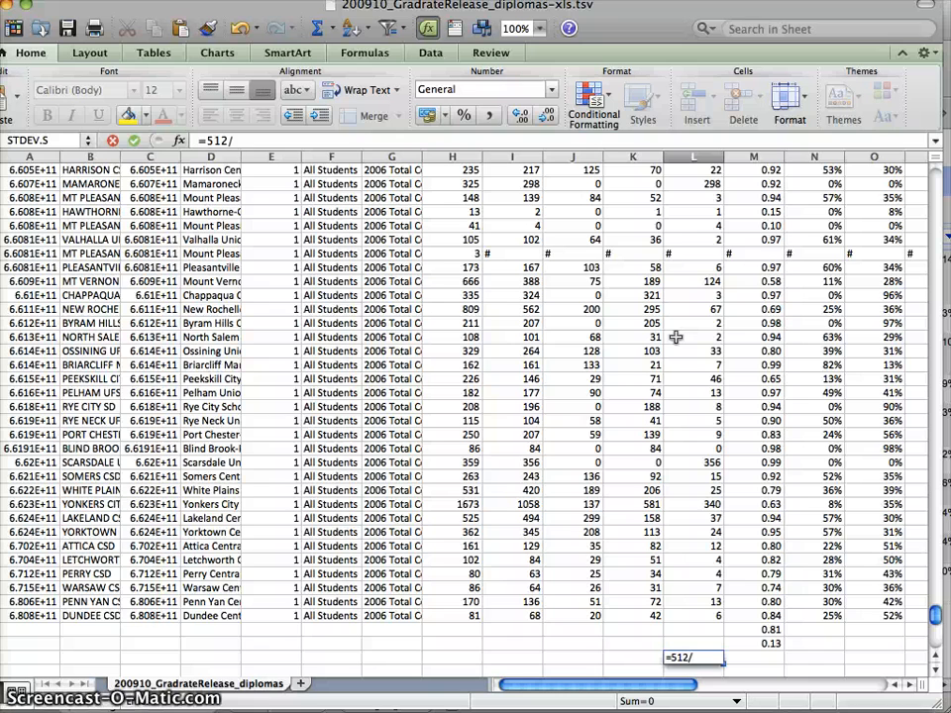
{"action": "key", "text": "Return"}
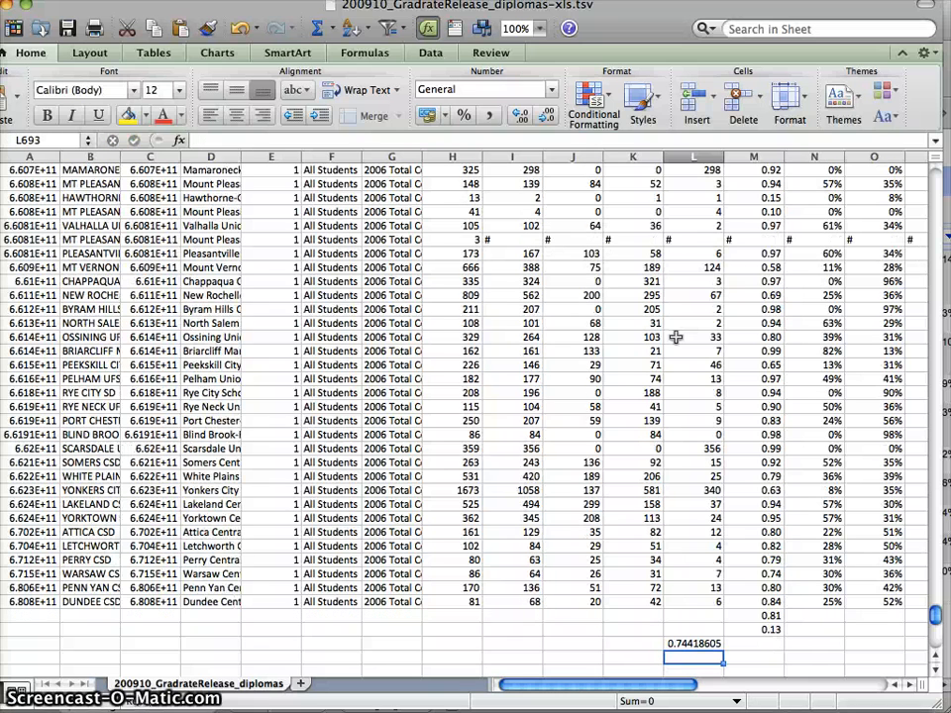
{"action": "left_click", "coordinate": [690, 644]}
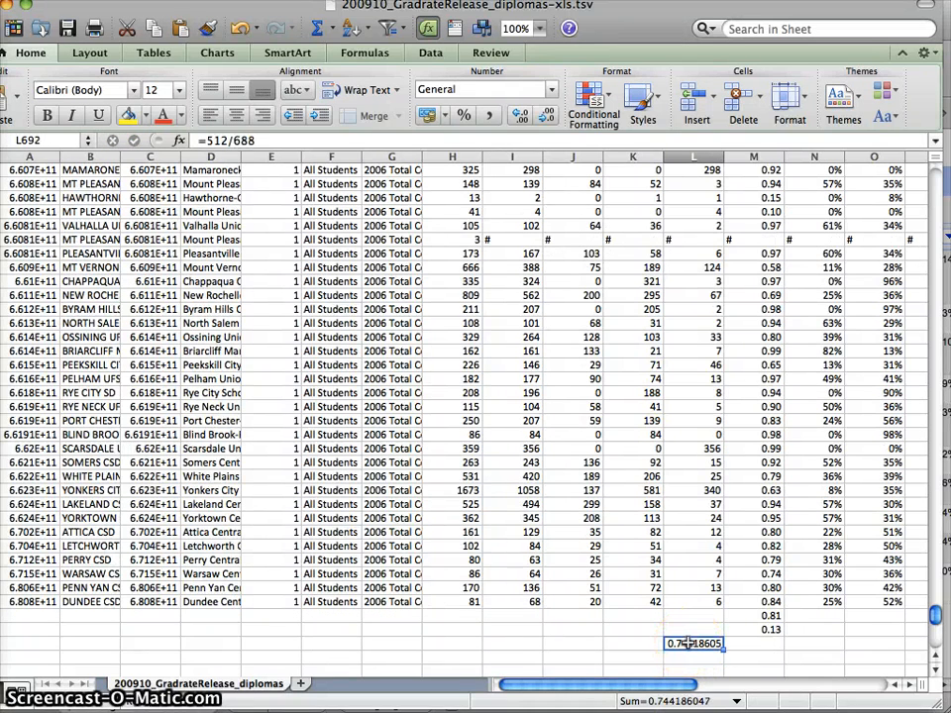